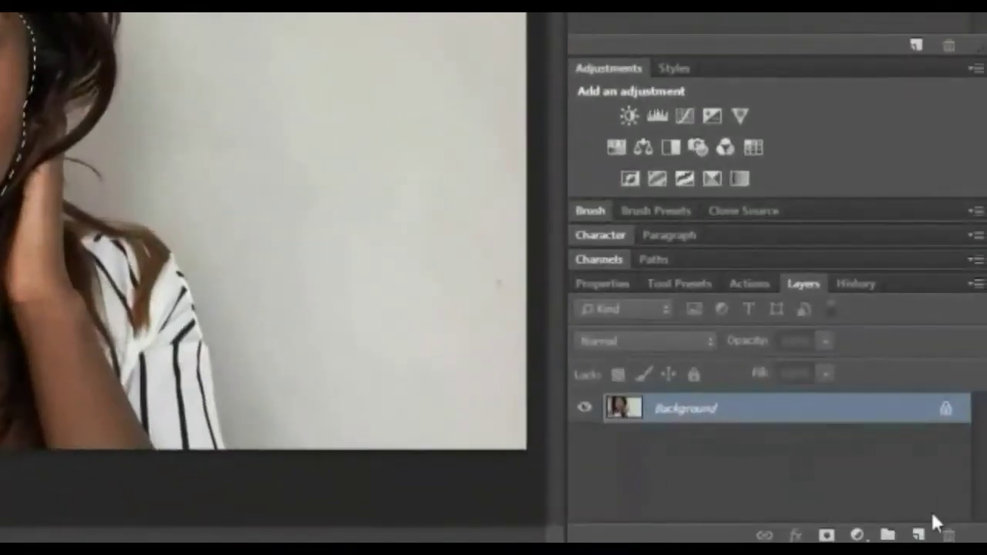
Step: Add a new empty layer above the Background and open the foreground colour for editing
left_click(917, 533)
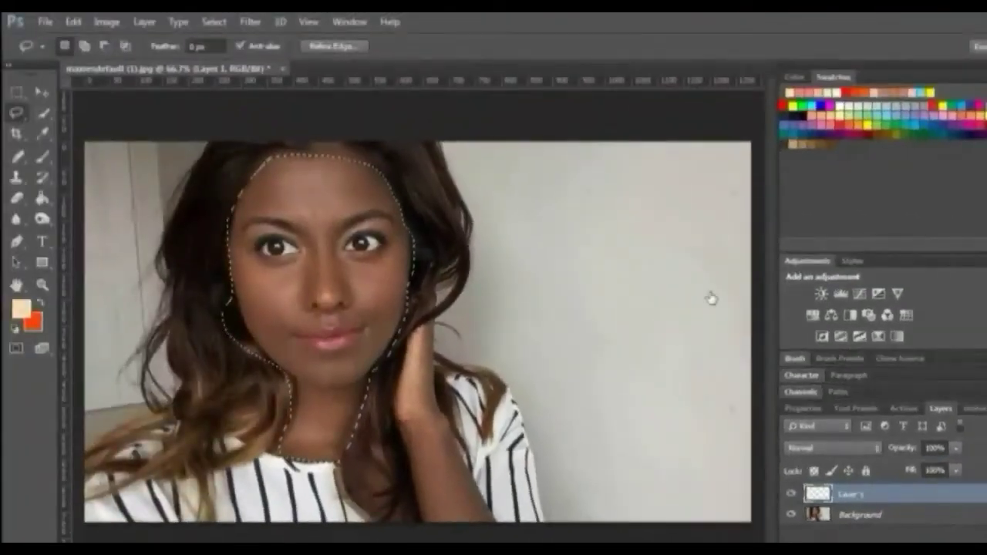
left_click(22, 308)
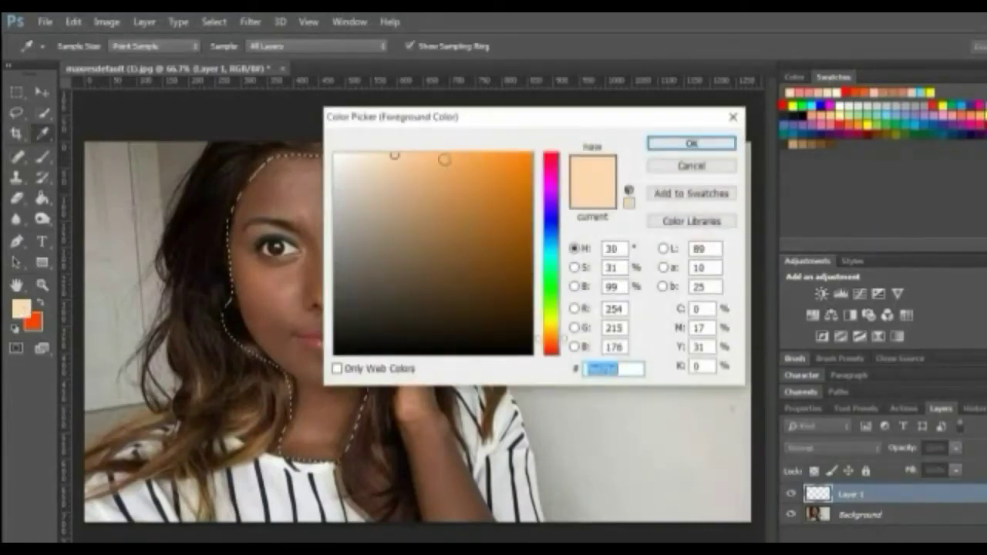
Step: Try several light orange skin tones for the foreground colour
left_click(438, 155)
left_click(429, 171)
left_click(431, 160)
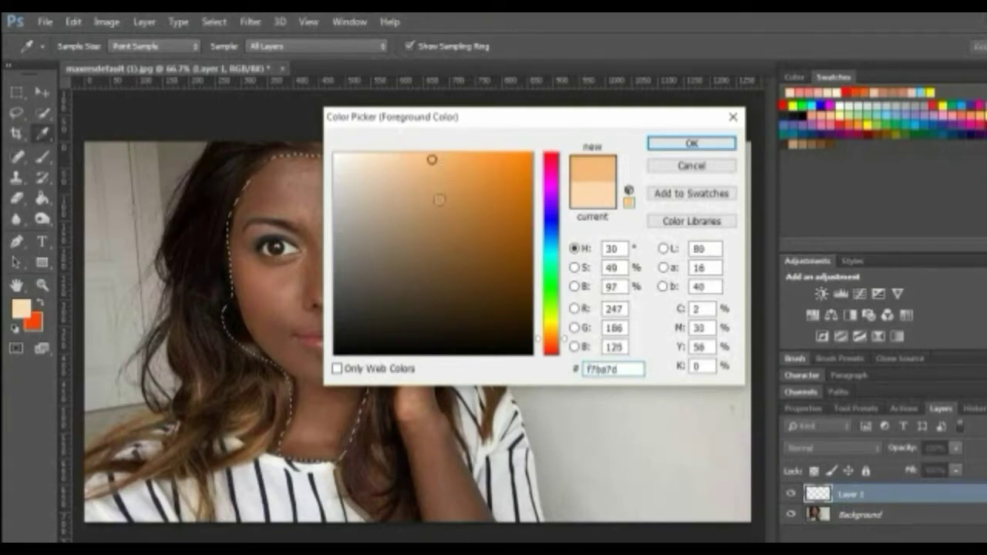
left_click(447, 165)
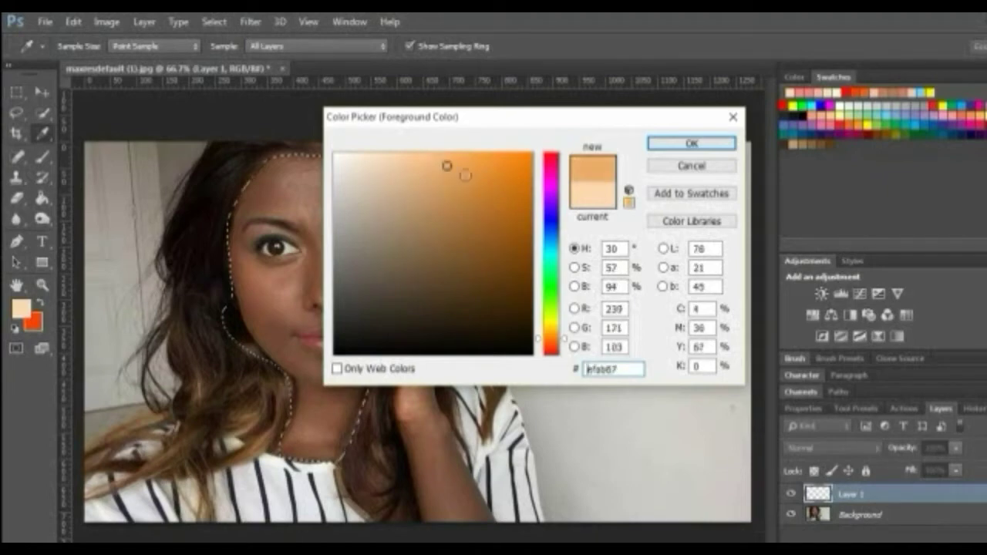
left_click(430, 156)
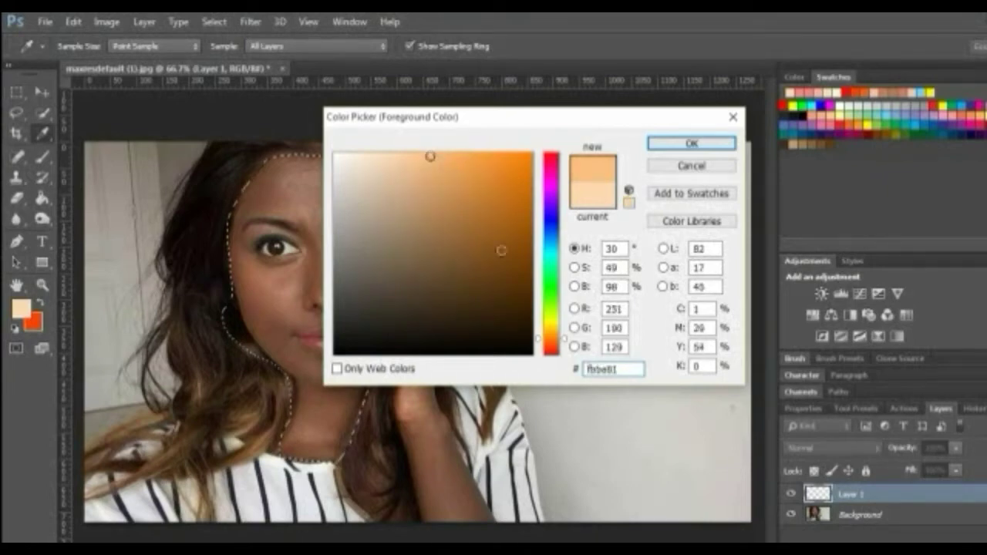
left_click(444, 164)
left_click(435, 158)
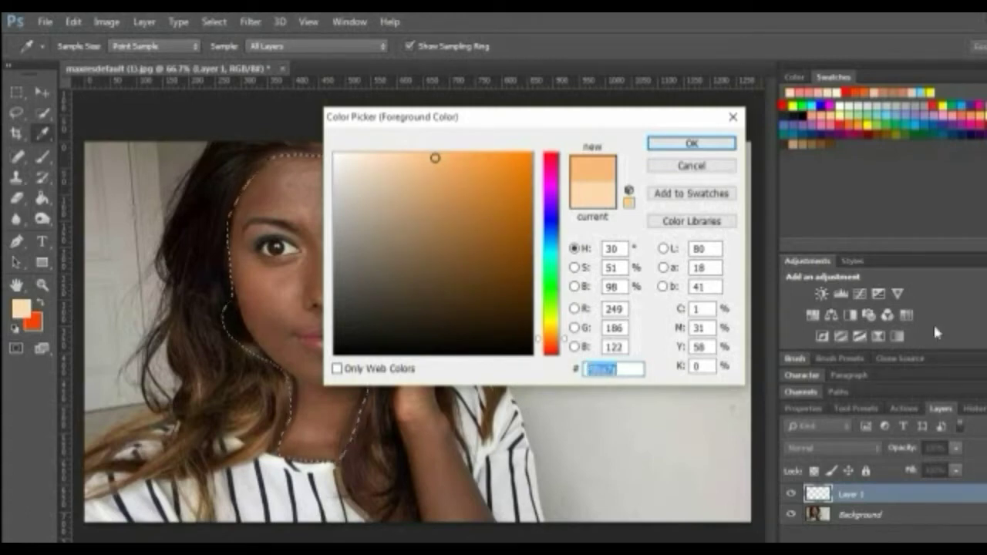
Step: Set the foreground colour to hex fed7b0 and accept it
type("fed")
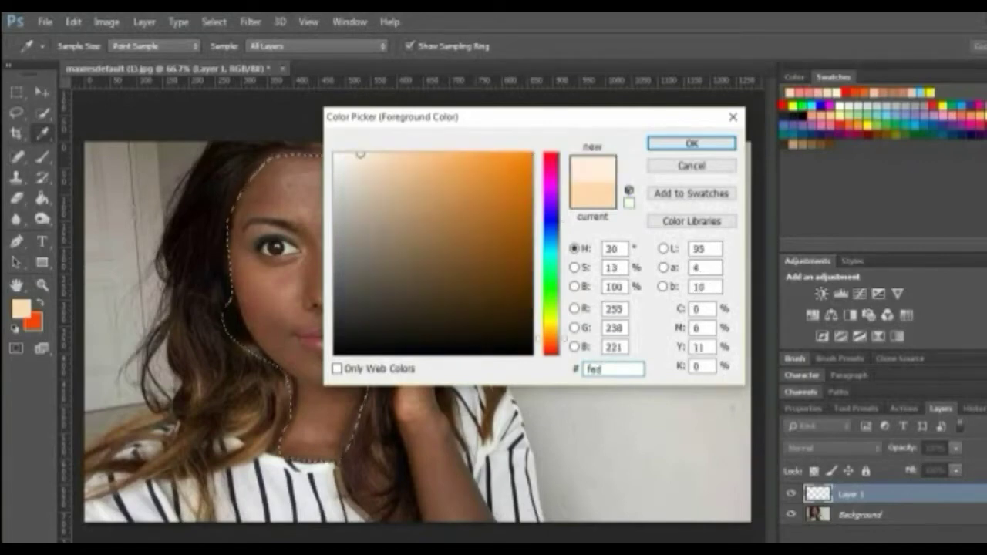
type("7")
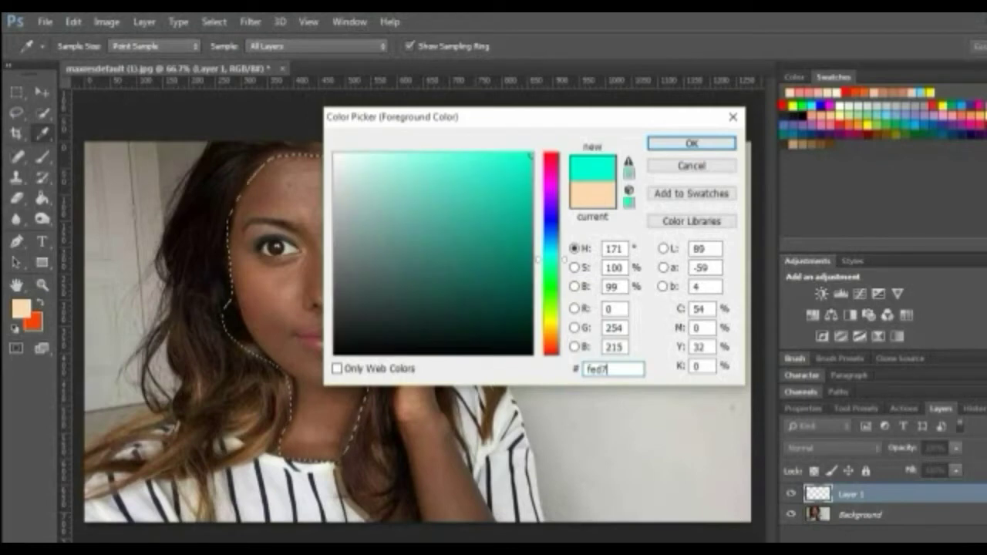
type("bd")
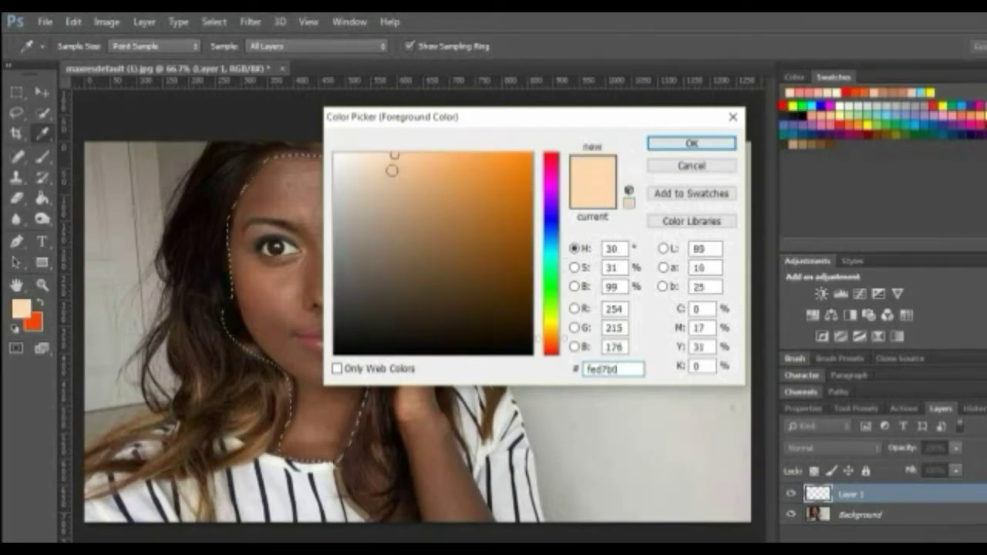
left_click(707, 146)
Step: Fill the selected face and neck area on the new layer with the foreground colour using the Paint Bucket
key("l")
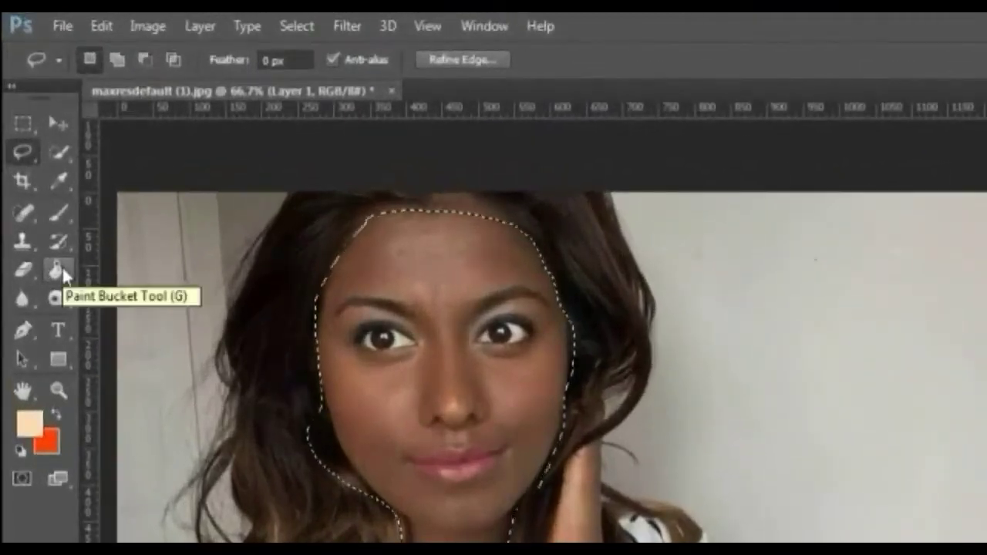
left_click(61, 266)
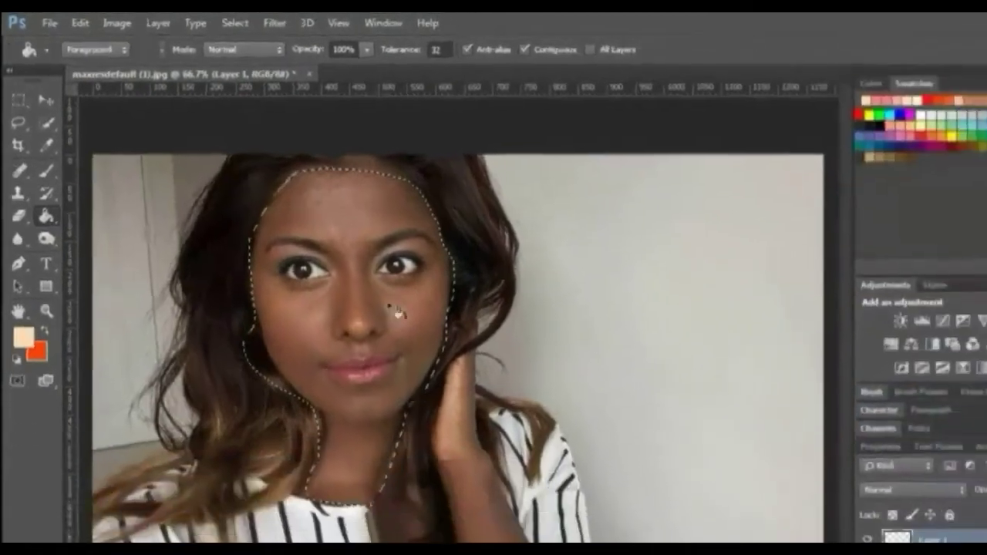
left_click(331, 230)
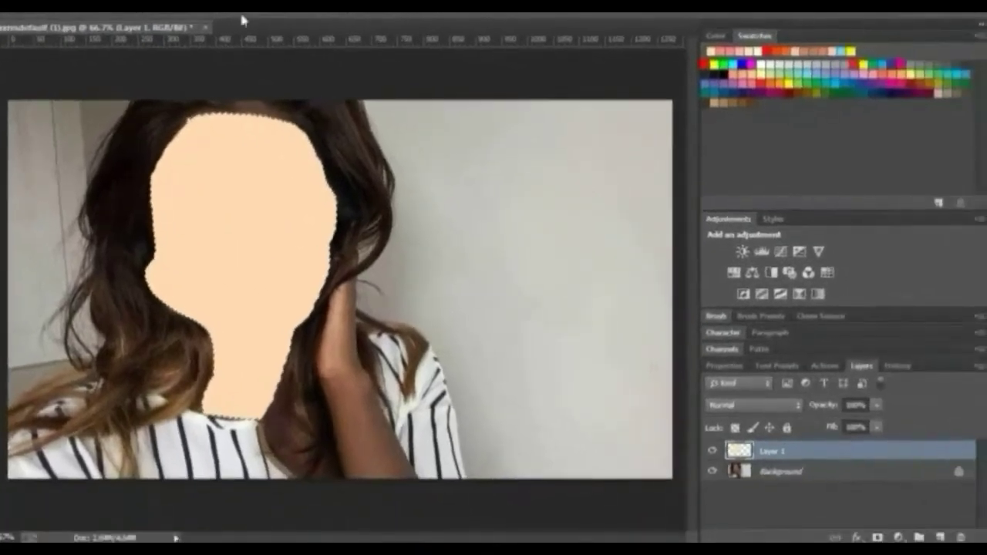
Step: Set Layer 1's blend mode to Soft Light in its blending options and deselect the face area
right_click(826, 454)
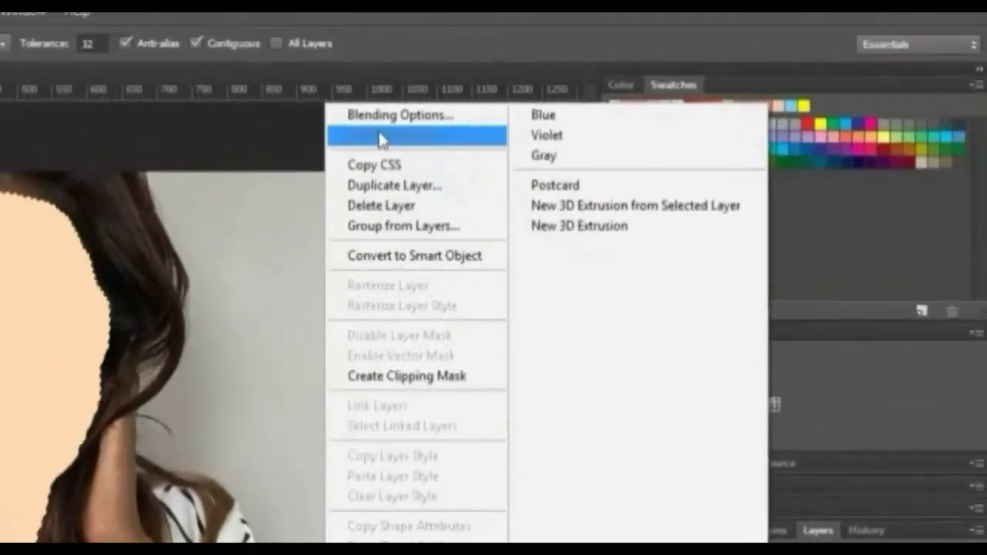
left_click(408, 119)
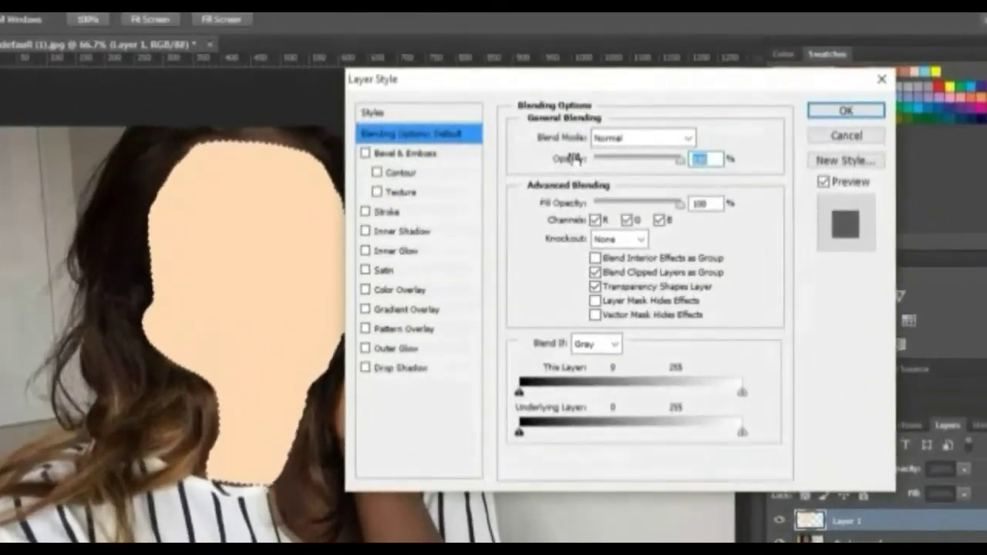
left_click(684, 138)
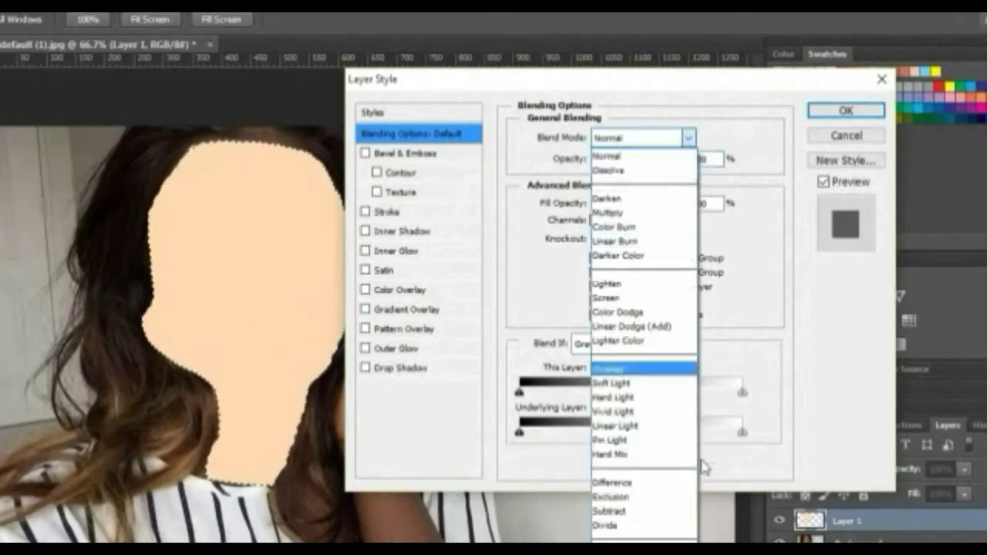
left_click(642, 386)
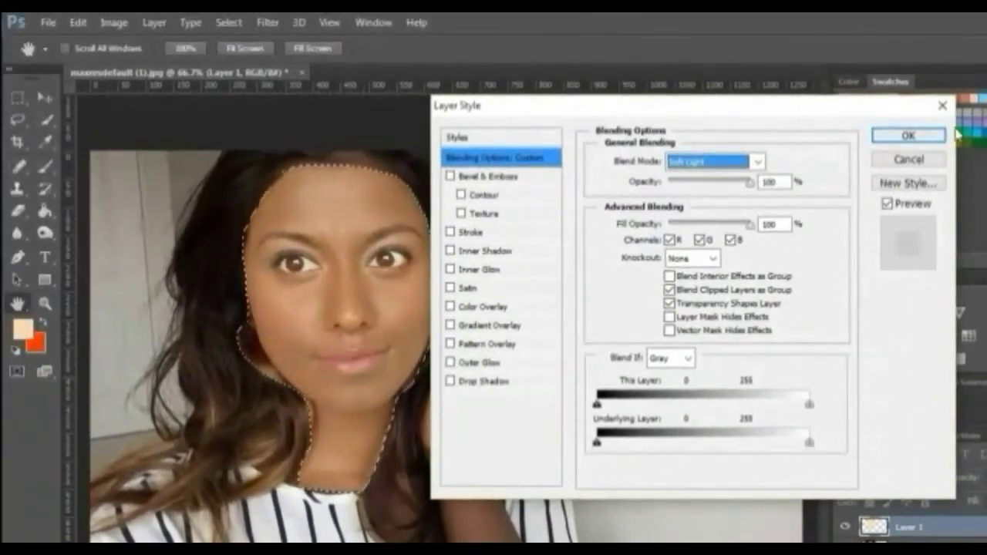
left_click(909, 137)
key("g")
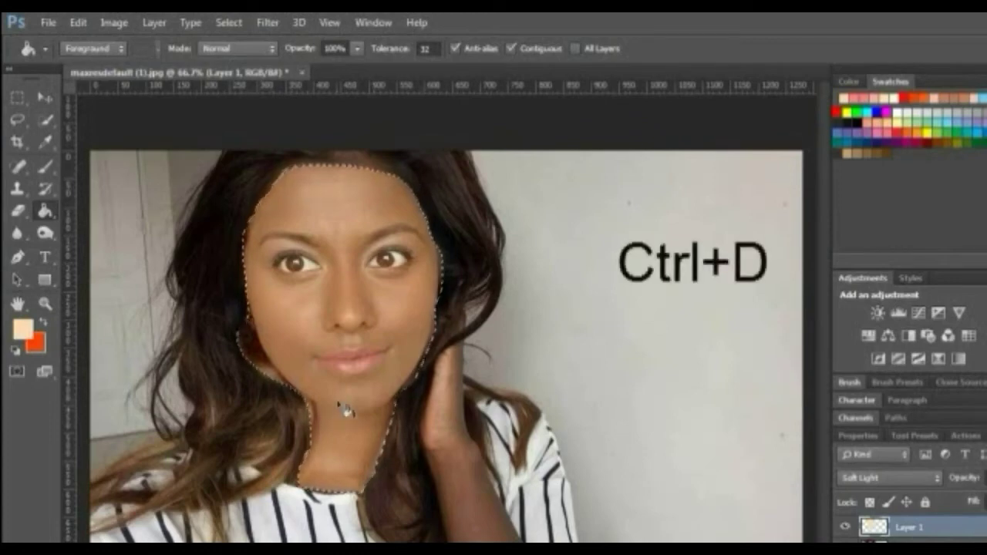
key("ctrl+d")
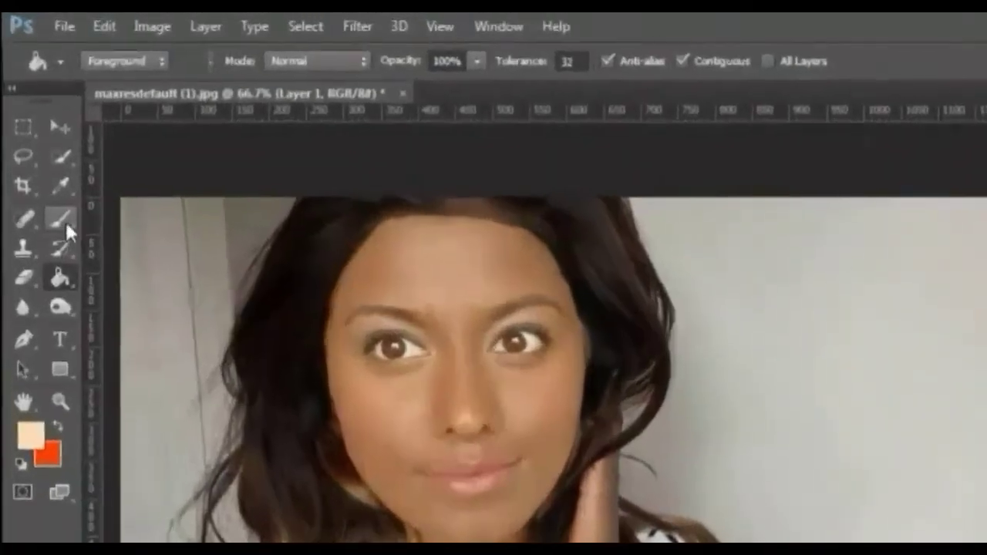
Step: Paint the skin colour over the raised hand and forearm on Layer 1 with a soft brush at 0% hardness
left_click(54, 189)
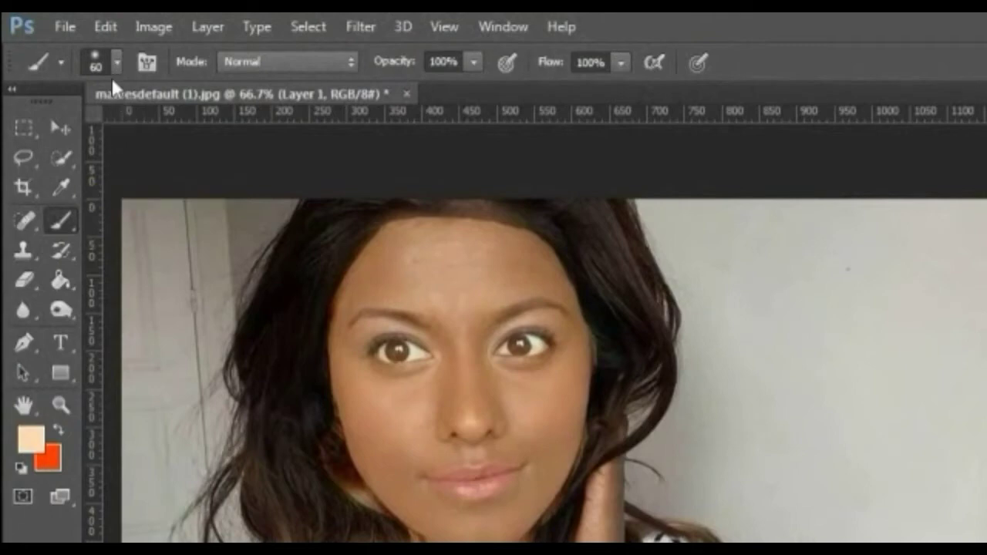
left_click(96, 62)
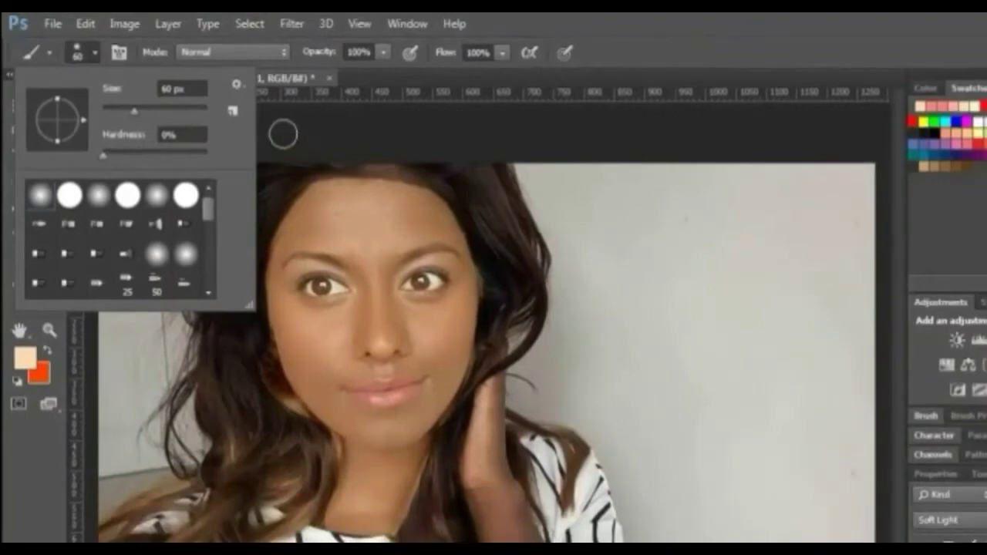
left_click(283, 135)
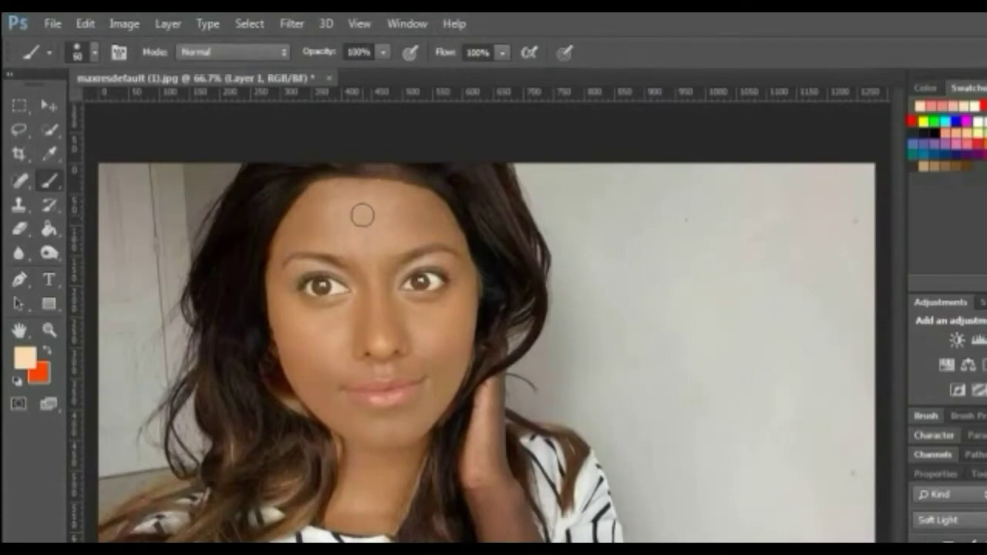
key("bracketright")
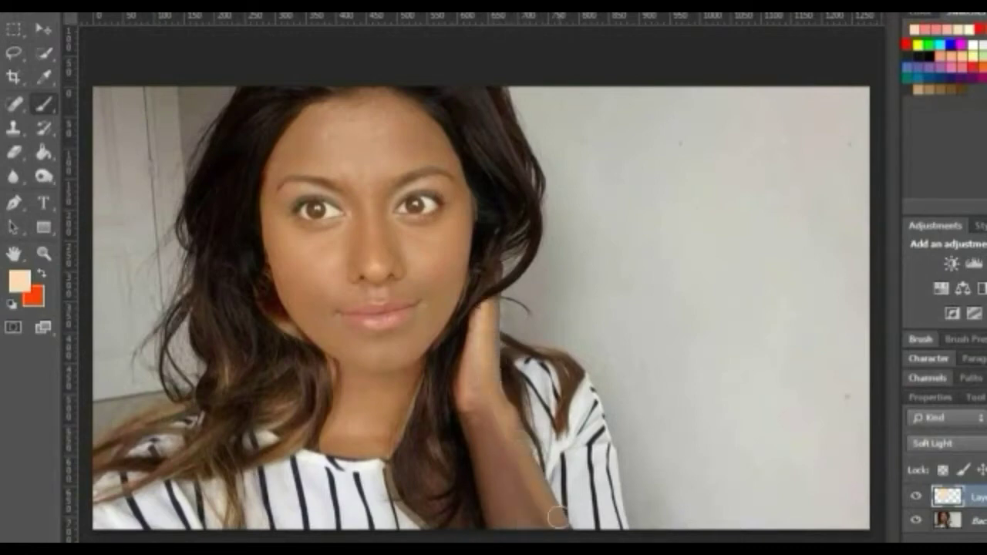
mouse_move(510, 531)
left_mouse_down()
mouse_move(464, 389)
mouse_move(493, 283)
mouse_move(493, 310)
left_mouse_up()
mouse_move(490, 401)
left_mouse_down()
mouse_move(526, 502)
mouse_move(499, 458)
left_mouse_up()
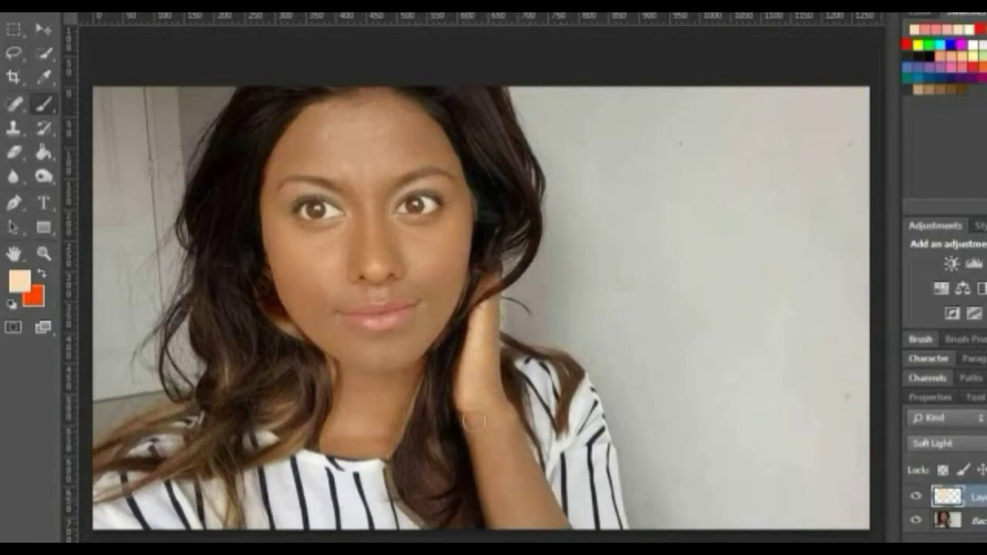
mouse_move(493, 512)
left_mouse_down()
mouse_move(513, 532)
mouse_move(552, 527)
left_mouse_up()
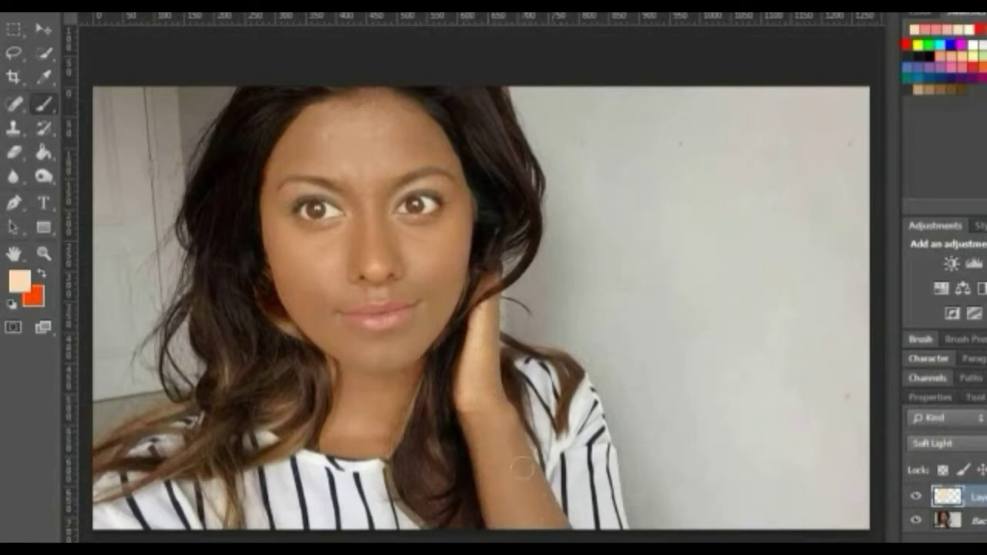
mouse_move(480, 325)
left_mouse_down()
mouse_move(489, 286)
mouse_move(501, 339)
mouse_move(495, 281)
left_mouse_up()
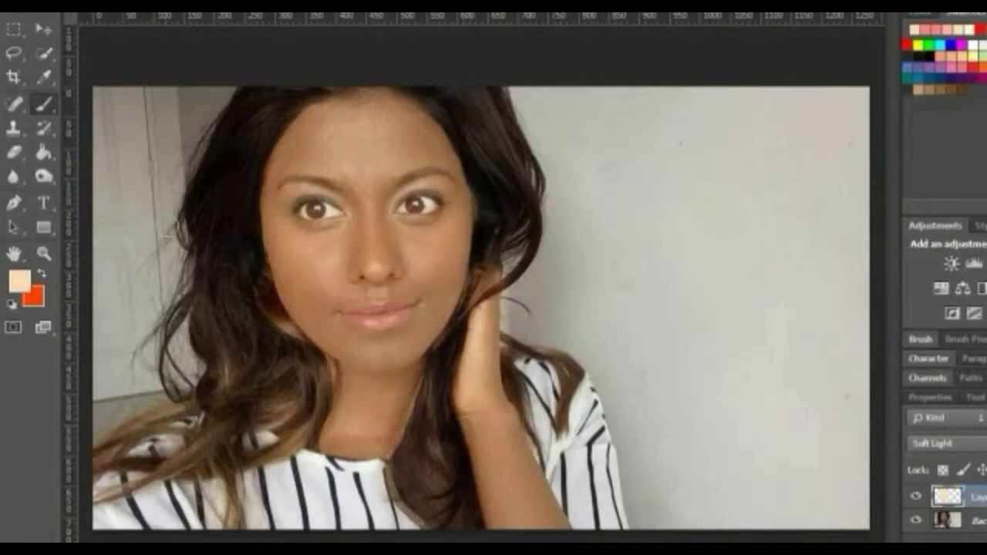
Step: Erase the skin colour from the hair edges, eyebrows and eyes on Layer 1
left_click(13, 152)
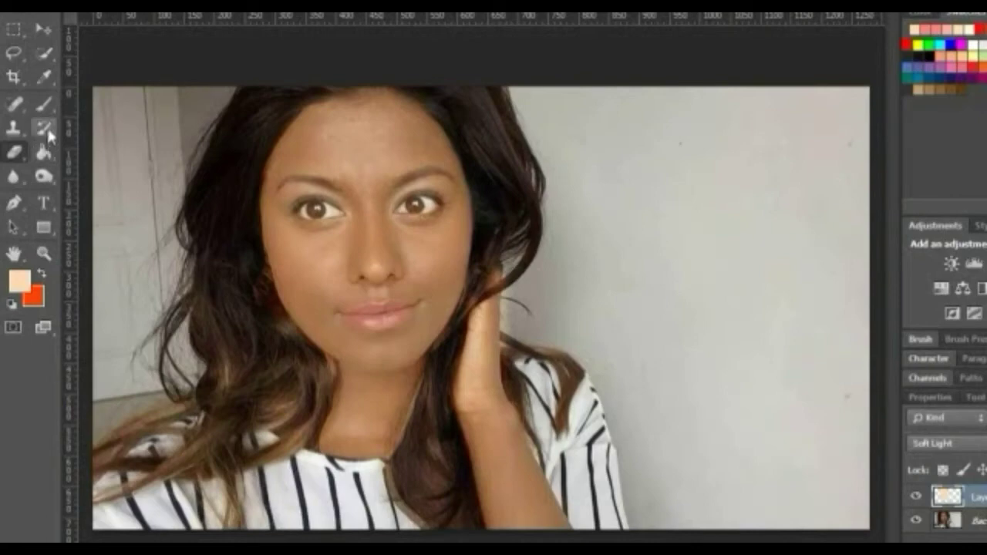
left_click(44, 104)
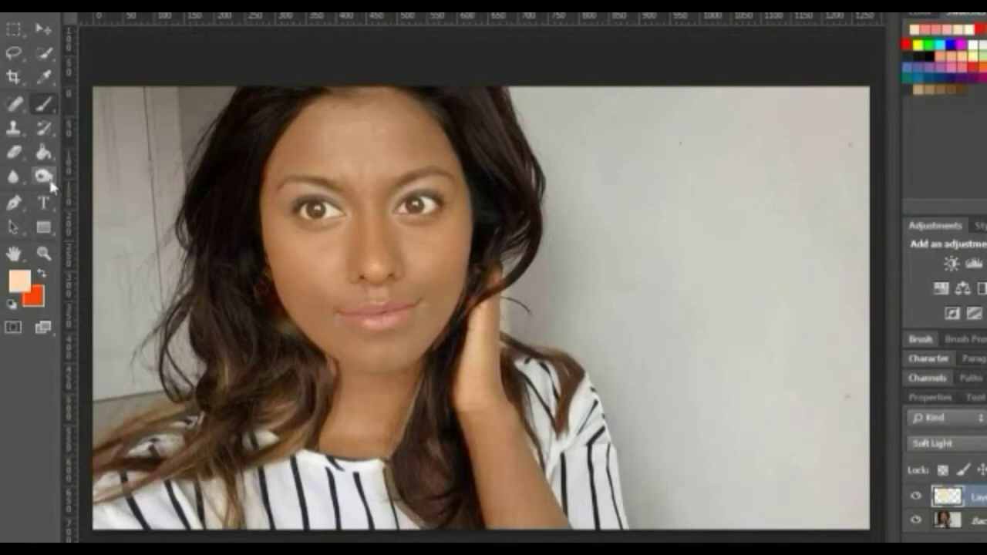
left_click(17, 157)
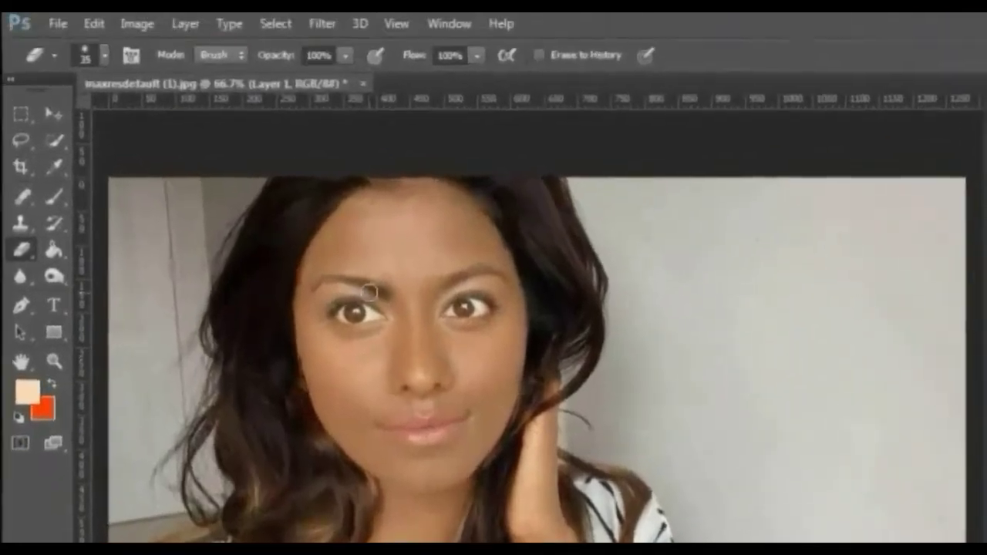
left_click_drag(339, 188, 301, 178)
left_click_drag(337, 279, 311, 296)
mouse_move(439, 288)
left_mouse_down()
mouse_move(470, 274)
mouse_move(512, 282)
mouse_move(465, 275)
mouse_move(475, 276)
mouse_move(453, 309)
mouse_move(458, 320)
mouse_move(488, 307)
mouse_move(473, 302)
mouse_move(486, 305)
mouse_move(472, 319)
mouse_move(456, 316)
mouse_move(467, 301)
mouse_move(464, 326)
left_mouse_up()
mouse_move(342, 318)
left_mouse_down()
mouse_move(373, 308)
mouse_move(342, 321)
mouse_move(368, 326)
mouse_move(340, 320)
mouse_move(367, 318)
mouse_move(336, 314)
mouse_move(375, 317)
left_mouse_up()
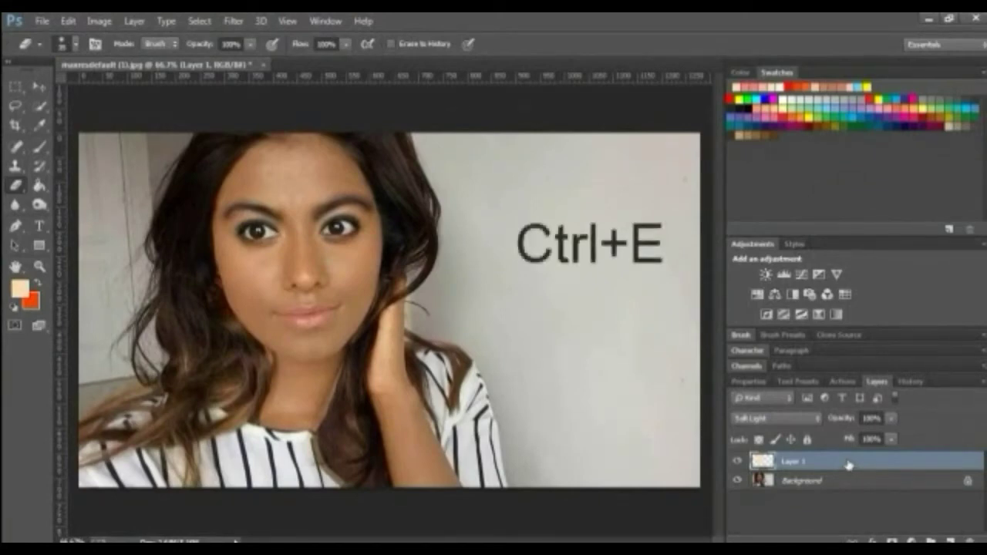
Step: Merge Layer 1 down into the Background and add a Brightness/Contrast adjustment layer
key("ctrl+e")
key("ctrl+e")
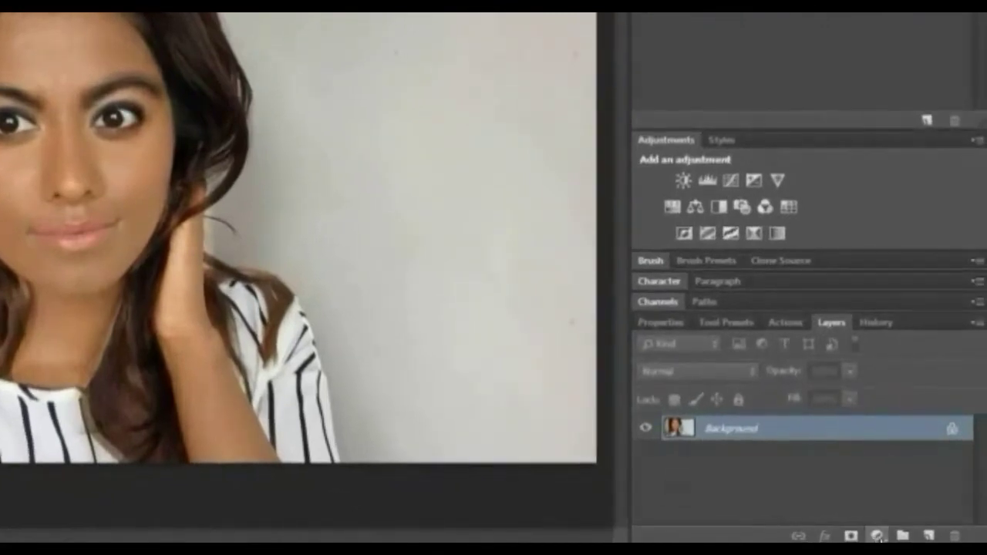
left_click(878, 535)
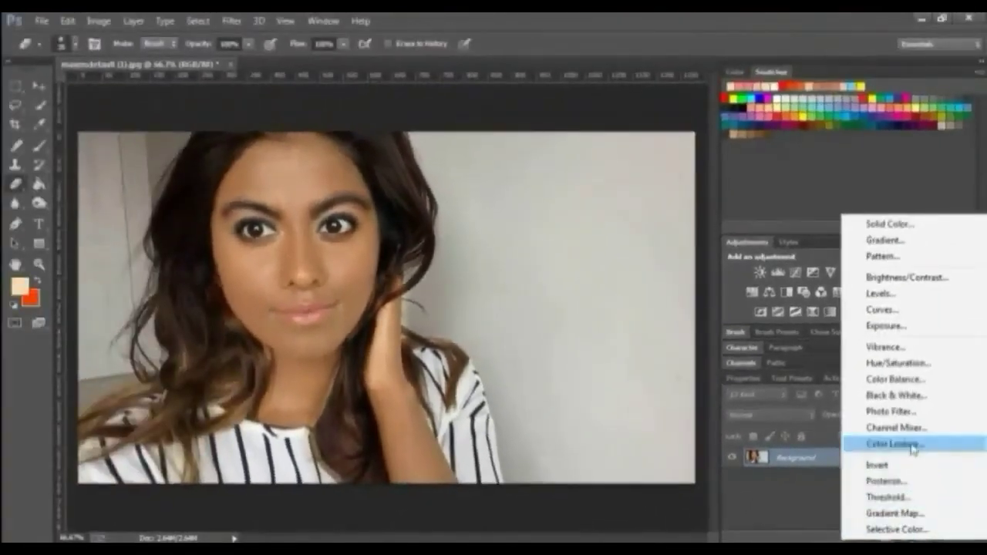
left_click(902, 279)
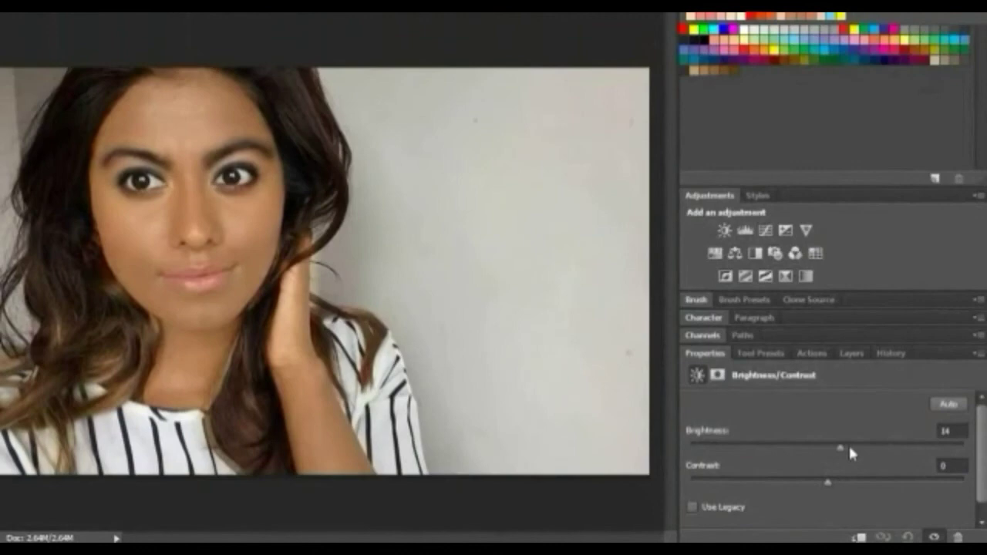
Step: Set the adjustment layer's brightness to 43 and contrast to -5, and return to the layer list
left_click_drag(849, 447, 816, 491)
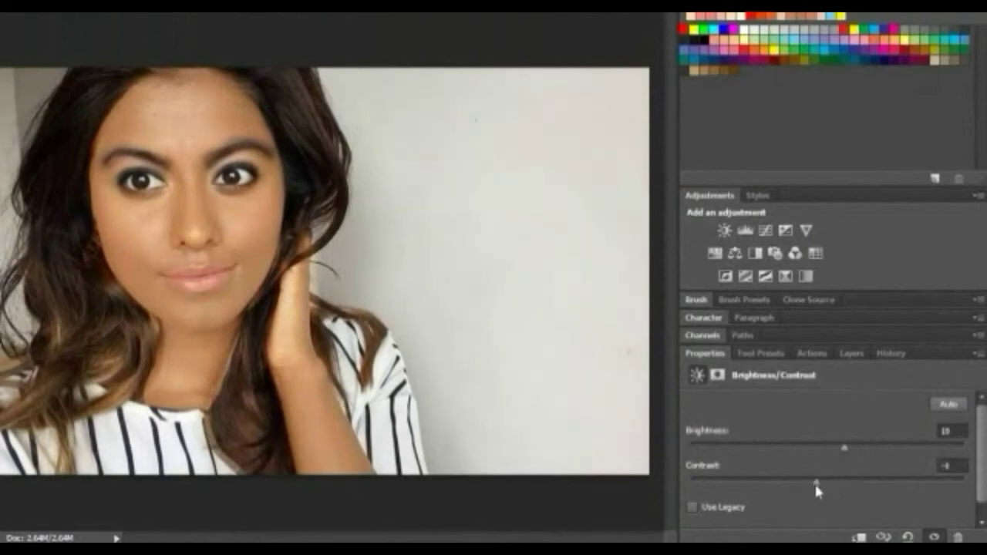
mouse_move(850, 453)
left_mouse_down()
mouse_move(799, 452)
mouse_move(867, 462)
left_mouse_up()
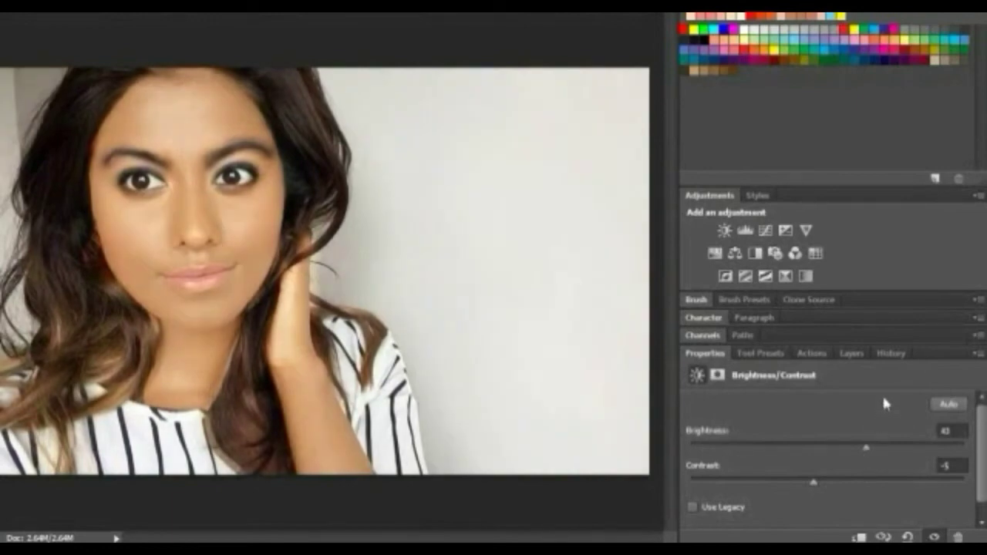
left_click(851, 354)
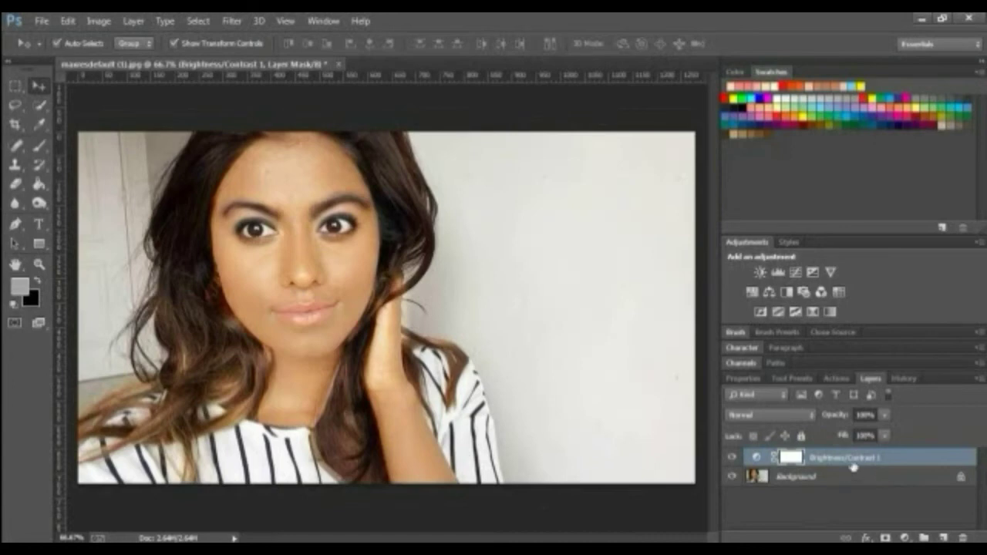
Step: Merge the Brightness/Contrast layer into the Background and outline the lips with a freehand Lasso selection
left_click(847, 459)
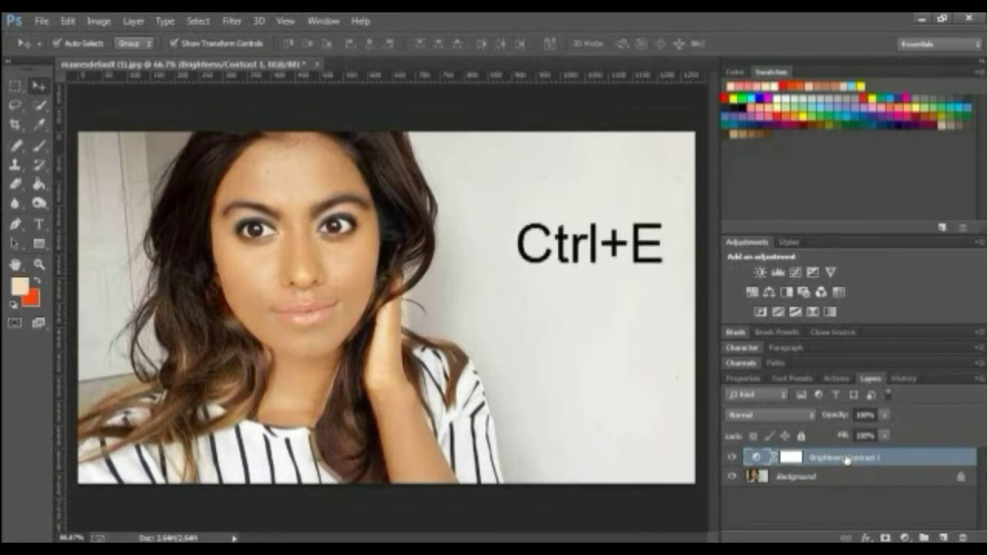
key("ctrl+e")
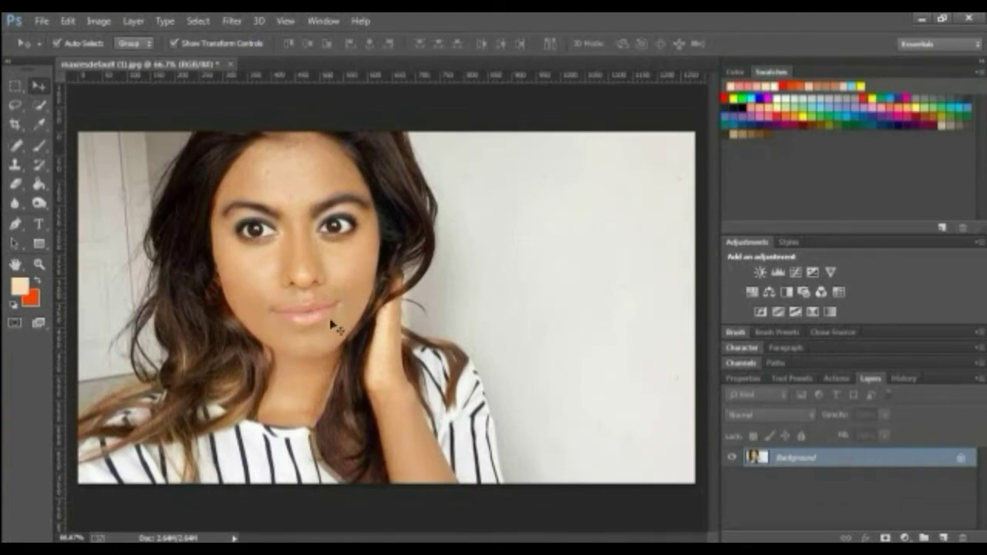
left_click(25, 107)
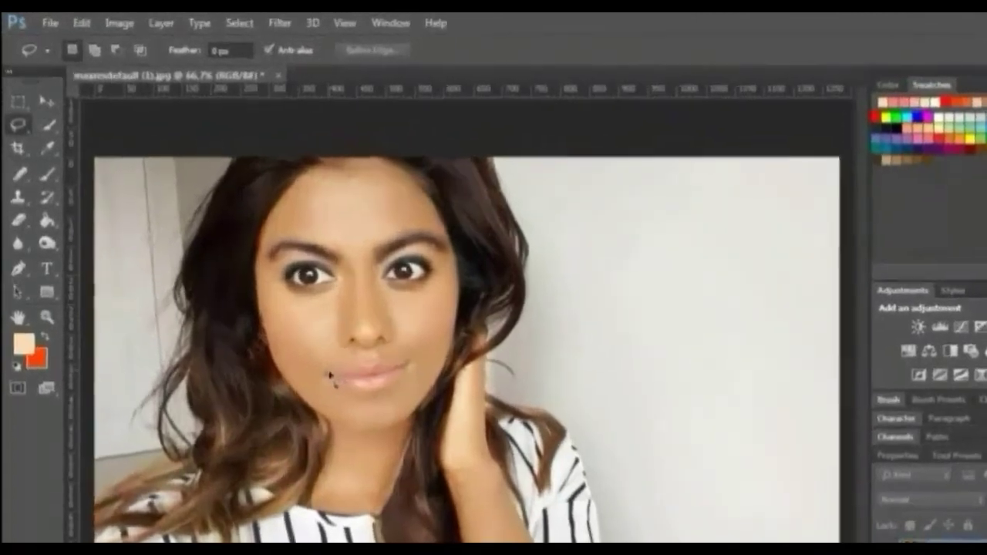
mouse_move(332, 372)
left_mouse_down()
mouse_move(326, 403)
mouse_move(329, 375)
left_mouse_up()
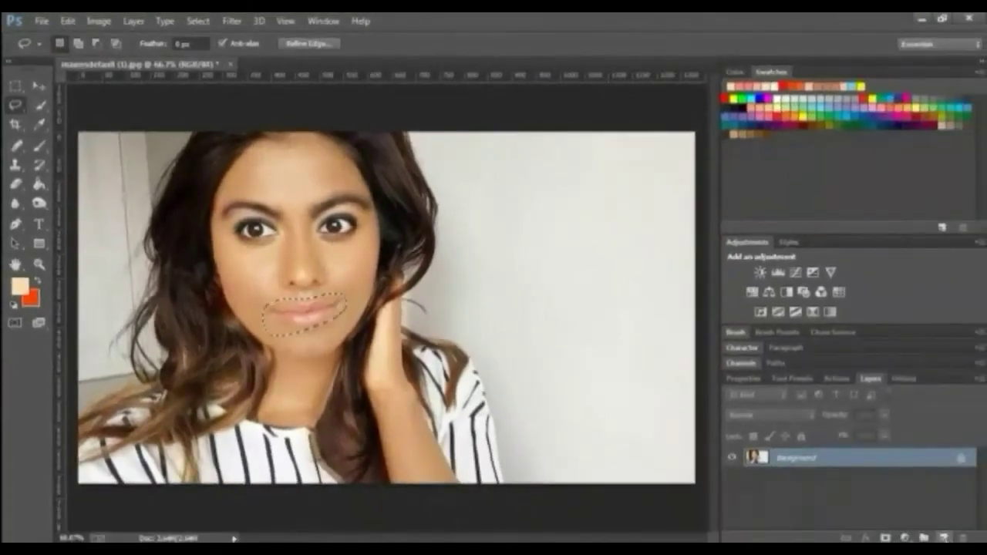
Step: Add a new layer above the Background and set the foreground colour to orange with RGB 250, 91, 42
left_click(942, 537)
left_click(21, 302)
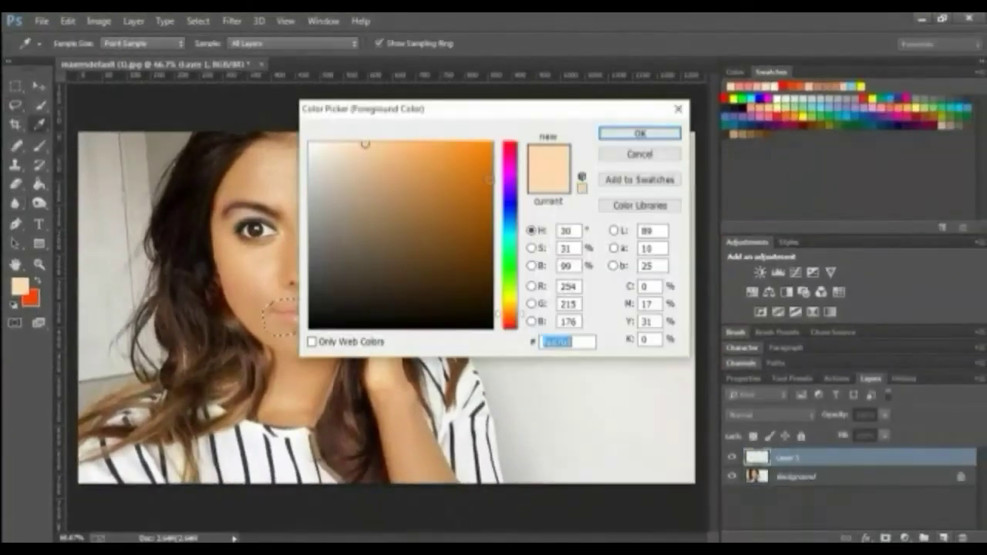
left_click(515, 161)
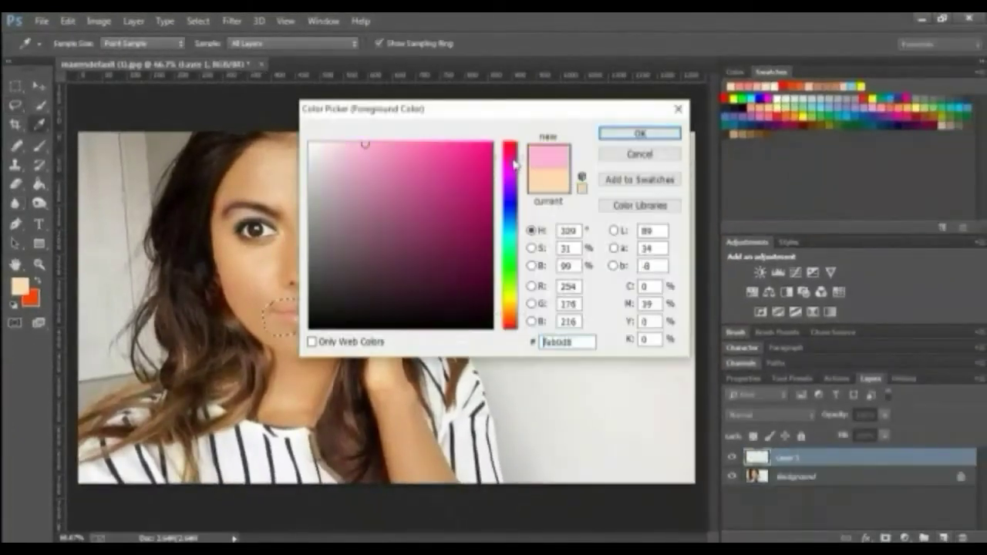
left_click(512, 160)
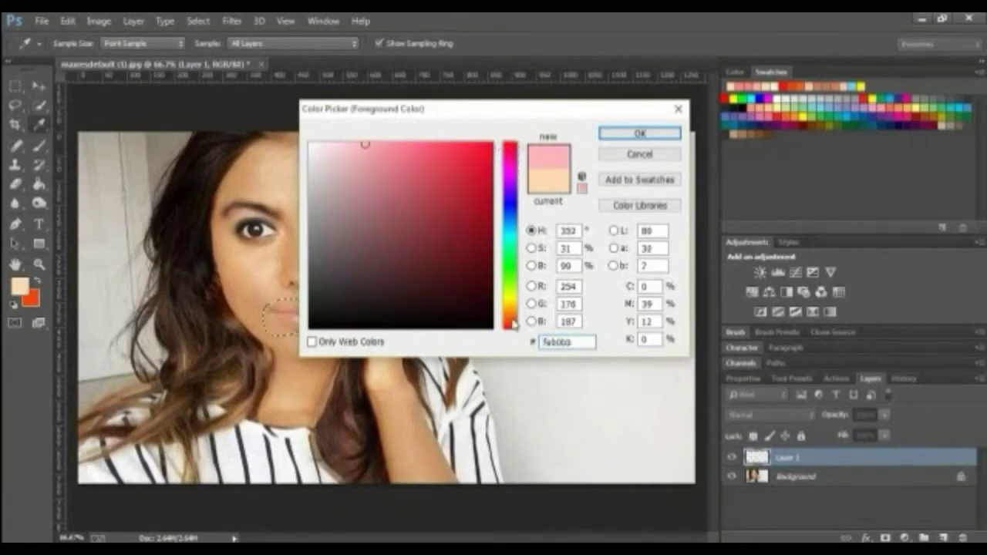
left_click_drag(511, 318, 511, 326)
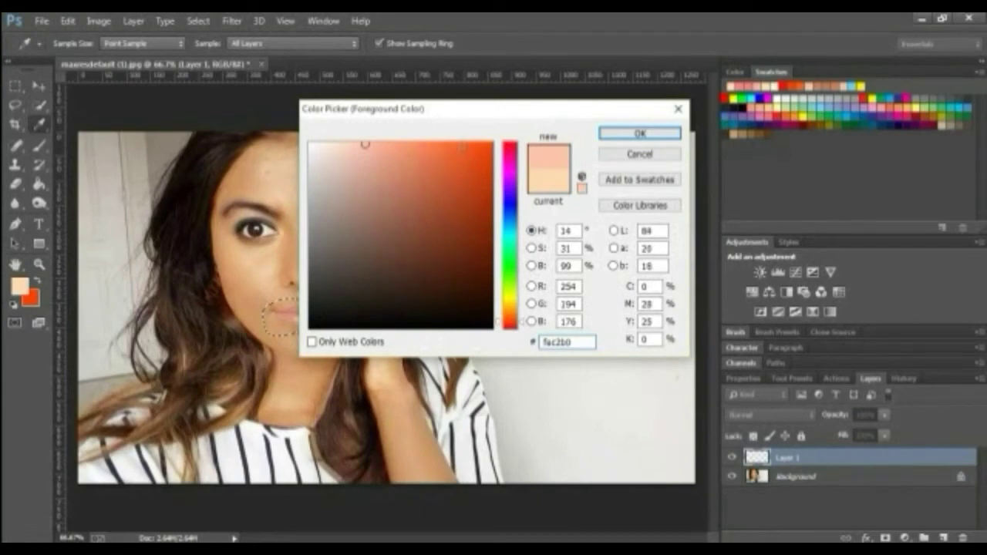
left_click(461, 146)
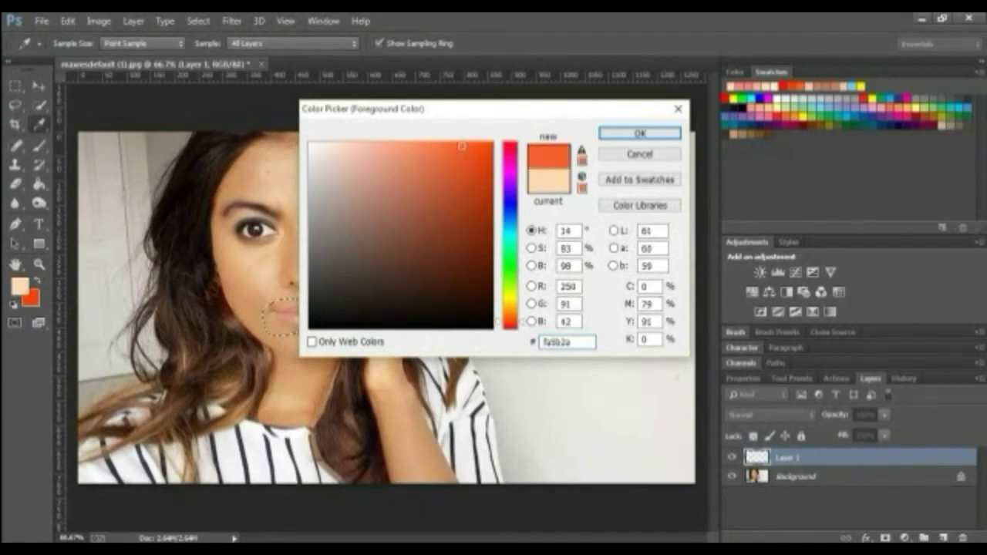
left_click(639, 134)
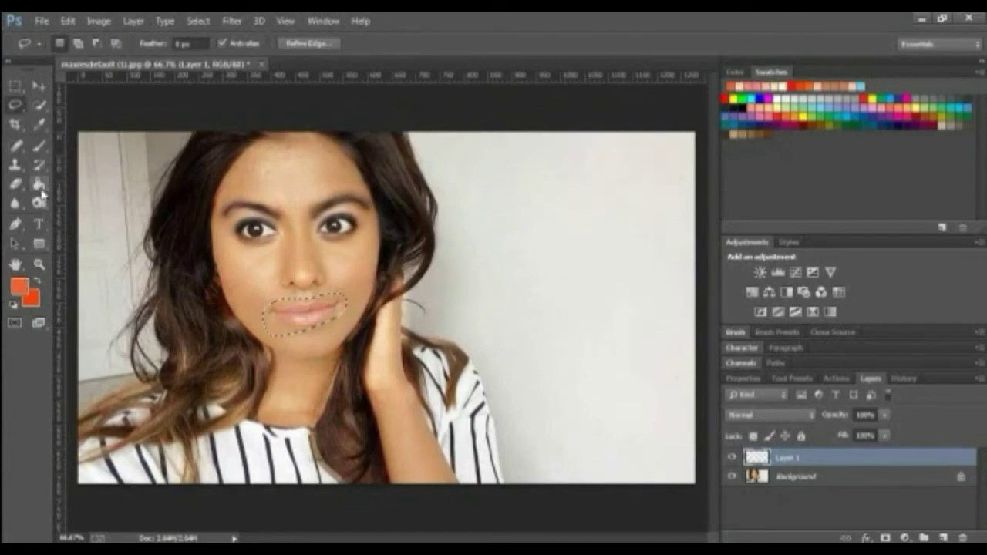
Step: Fill the lip selection on Layer 1 with the foreground colour, set the layer's blend mode to Soft Light, and deselect
left_click(39, 185)
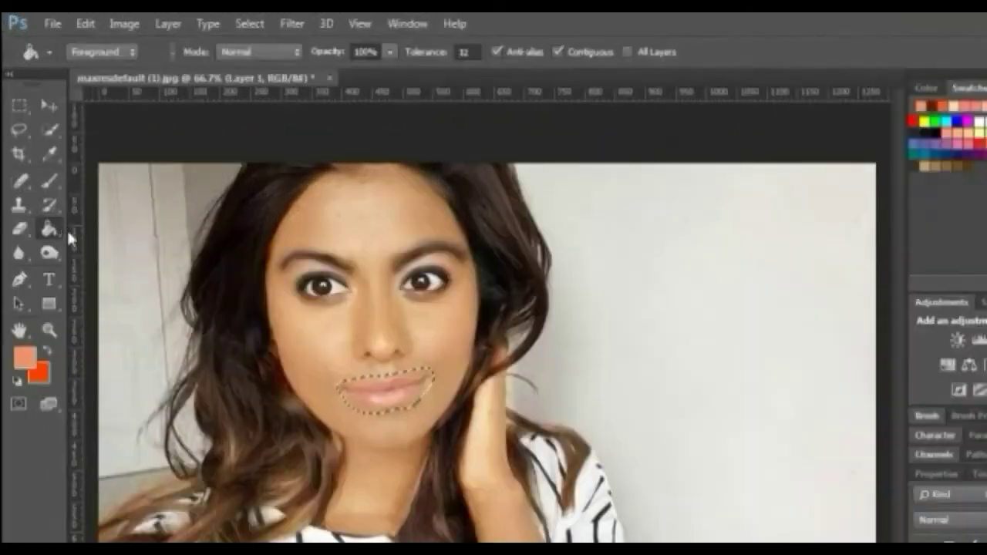
left_click(378, 398)
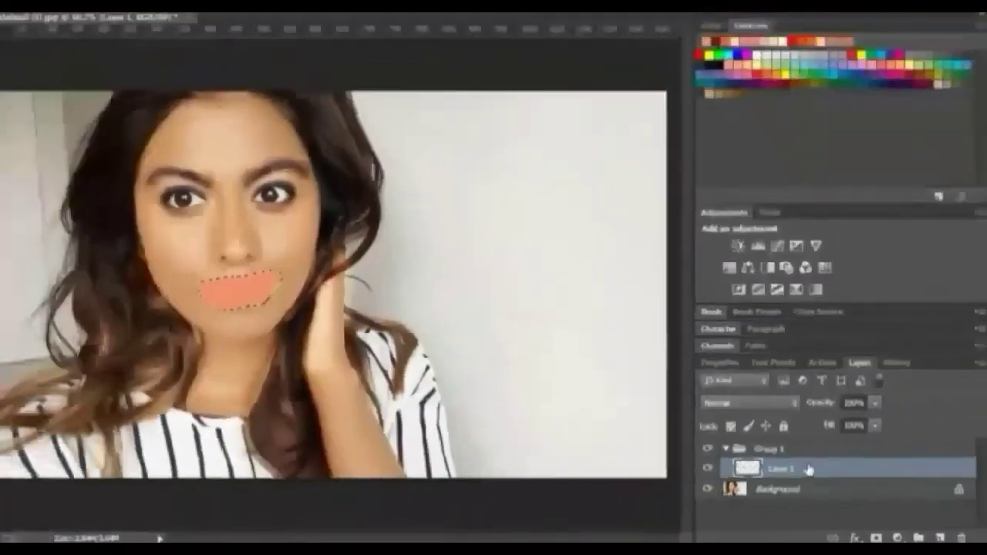
right_click(717, 433)
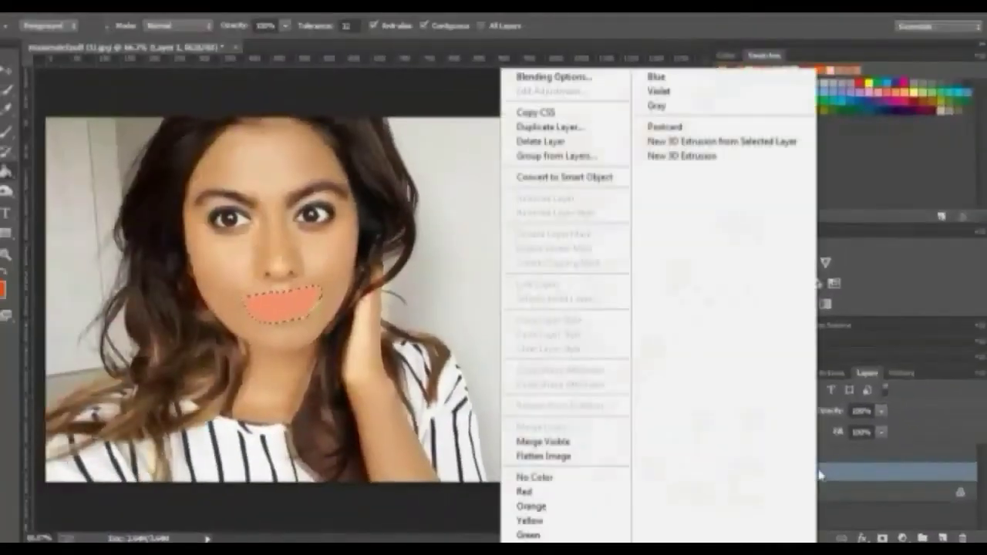
left_click(538, 78)
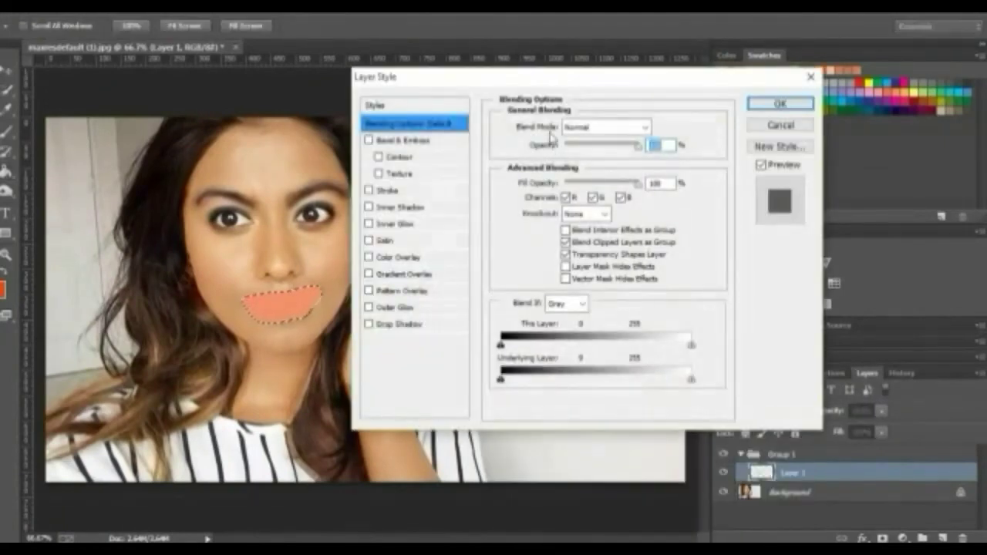
left_click(632, 127)
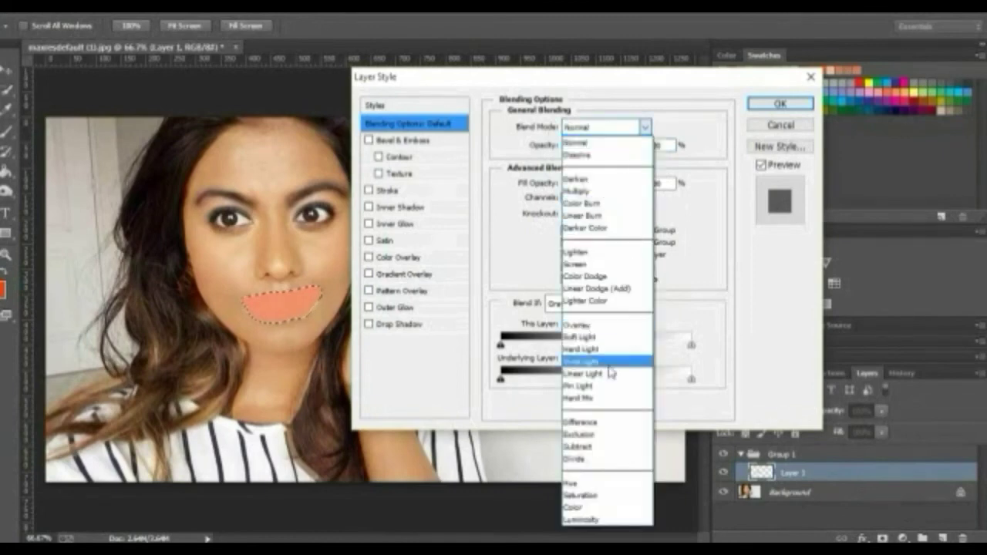
left_click(595, 338)
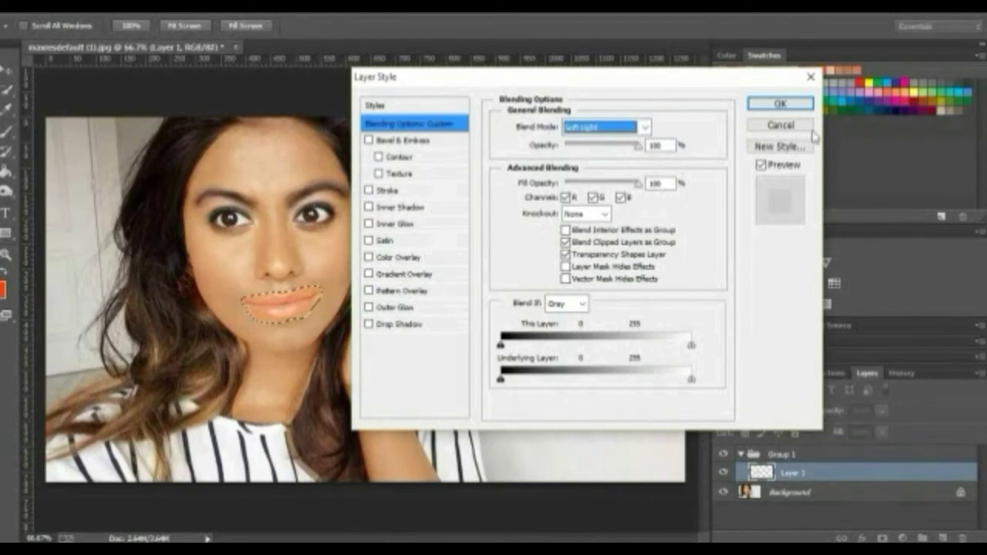
left_click(777, 105)
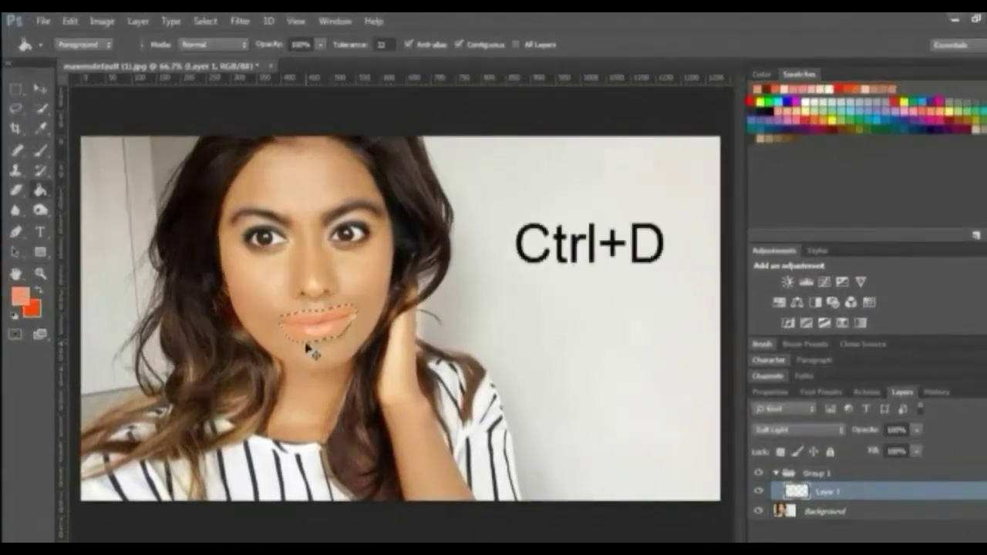
key("ctrl+d")
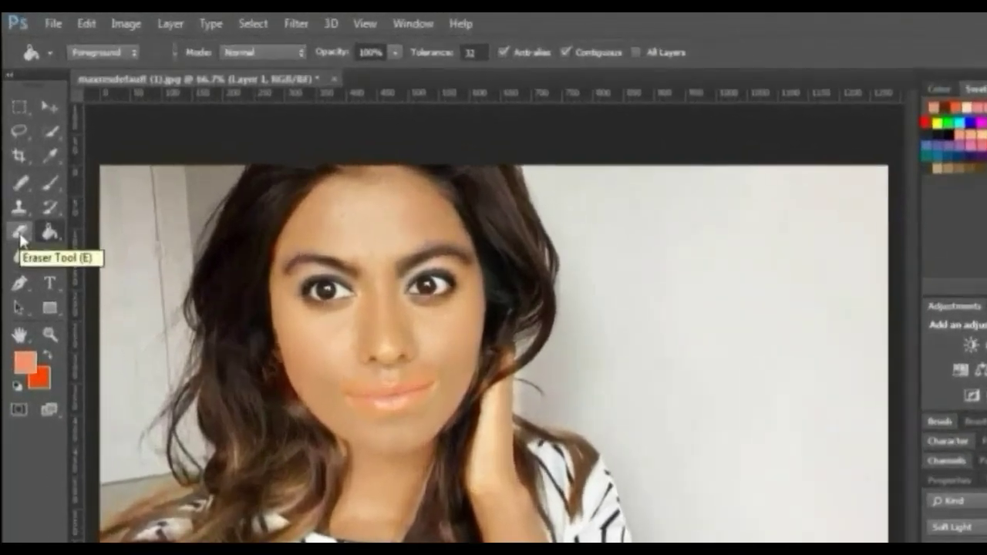
Step: Erase the excess orange colour from the skin around the lips on Layer 1 with a 25 px eraser
left_click(16, 193)
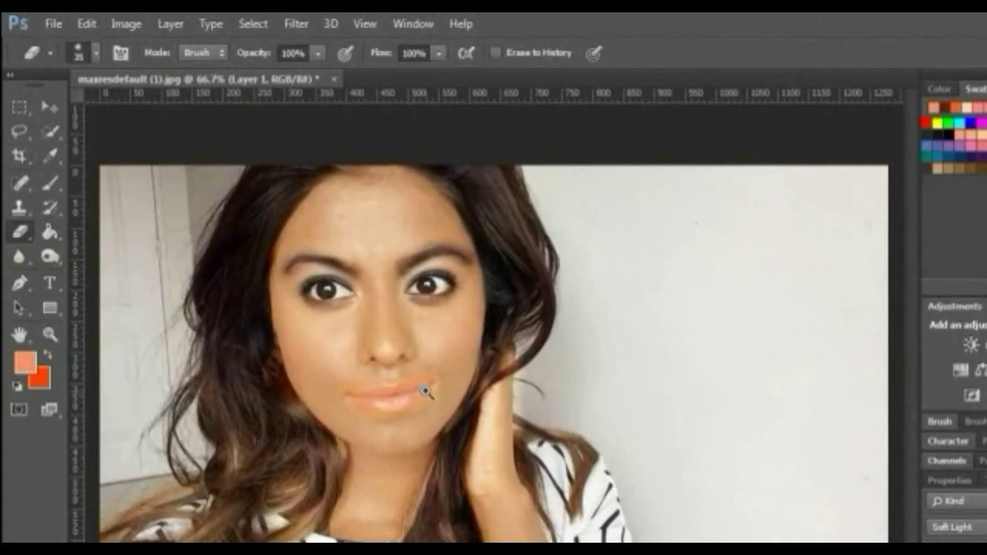
scroll(425, 391, "up", 1)
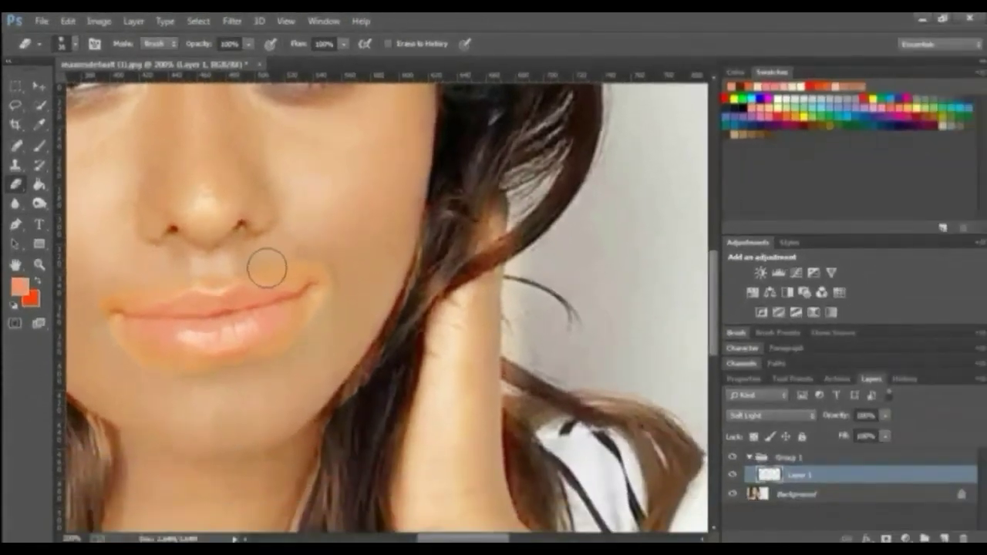
key("bracketleft")
key("bracketleft")
key("bracketleft")
mouse_move(267, 267)
left_mouse_down()
mouse_move(336, 269)
mouse_move(327, 316)
mouse_move(281, 363)
left_mouse_up()
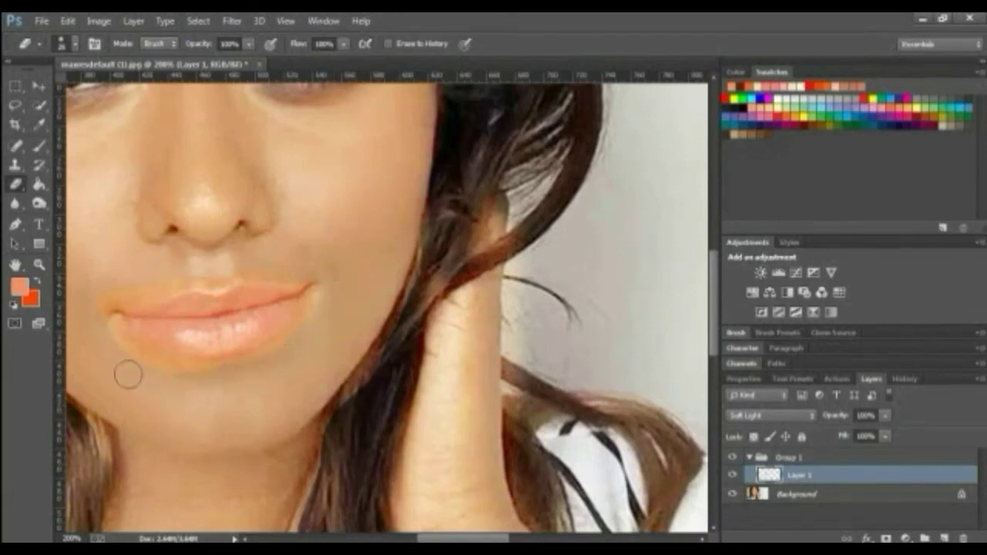
mouse_move(121, 367)
left_mouse_down()
mouse_move(202, 377)
mouse_move(267, 368)
mouse_move(288, 384)
left_mouse_up()
left_click(311, 406, "alt")
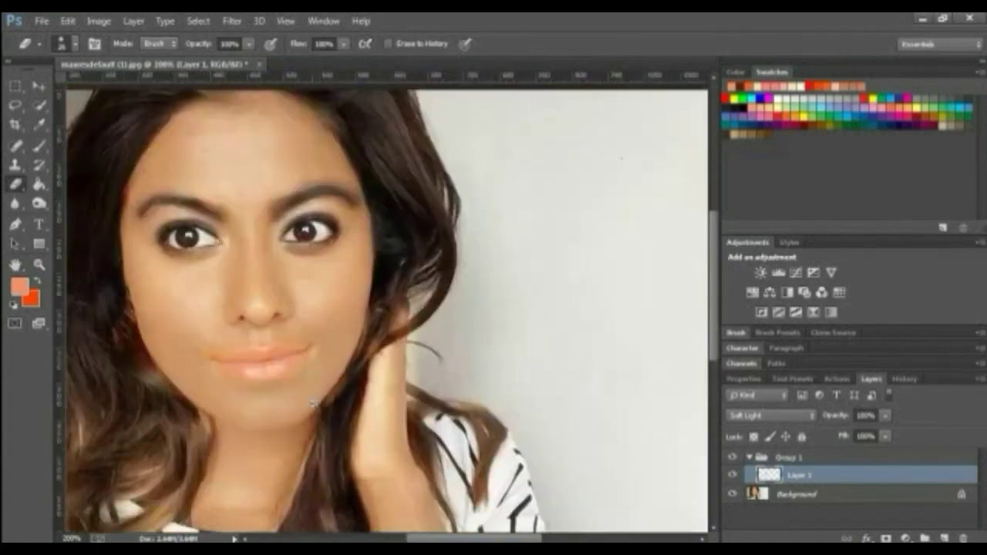
left_click(312, 405, "alt")
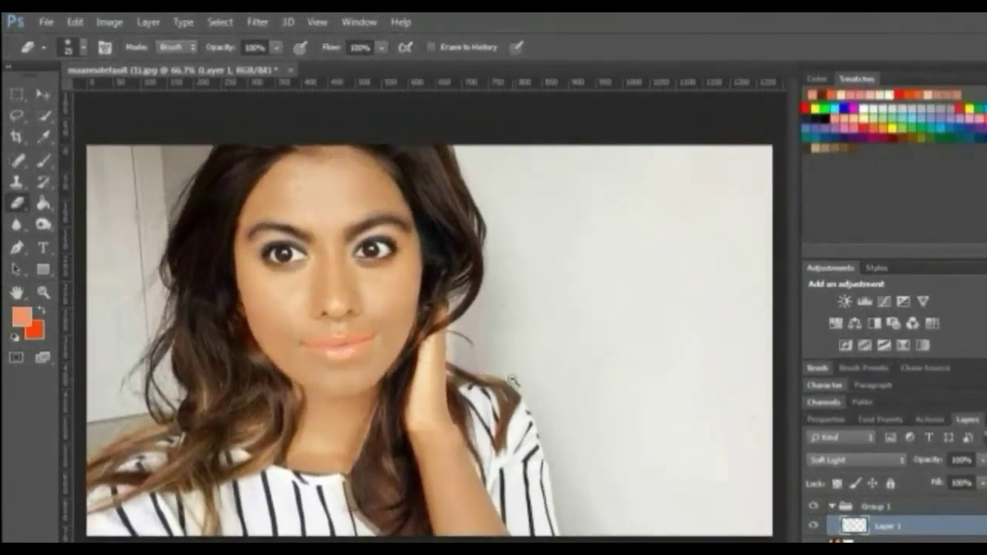
Step: Apply an Add Noise filter to the lip colour on Layer 1 with an increased amount and Uniform distribution
key("ctrl+minus")
key("ctrl+minus")
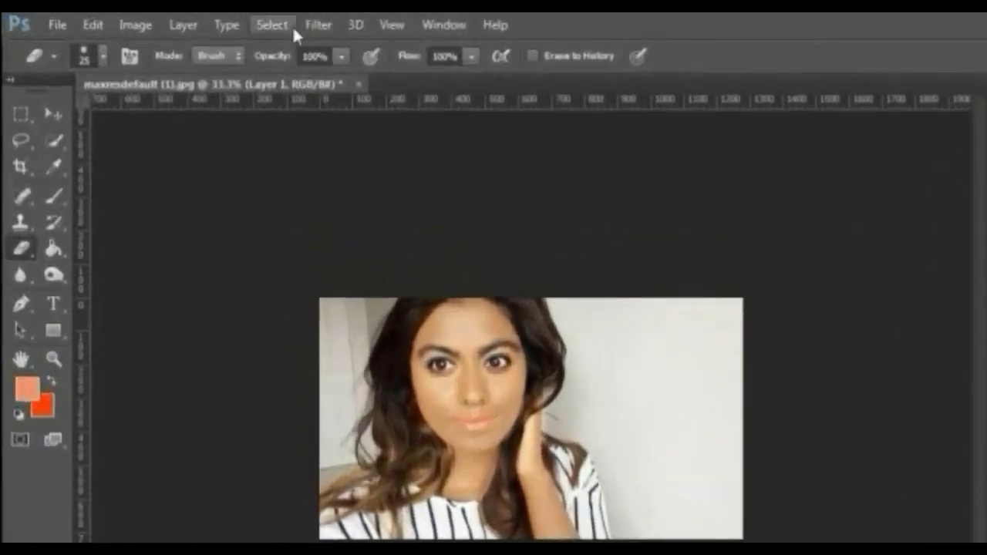
left_click(317, 25)
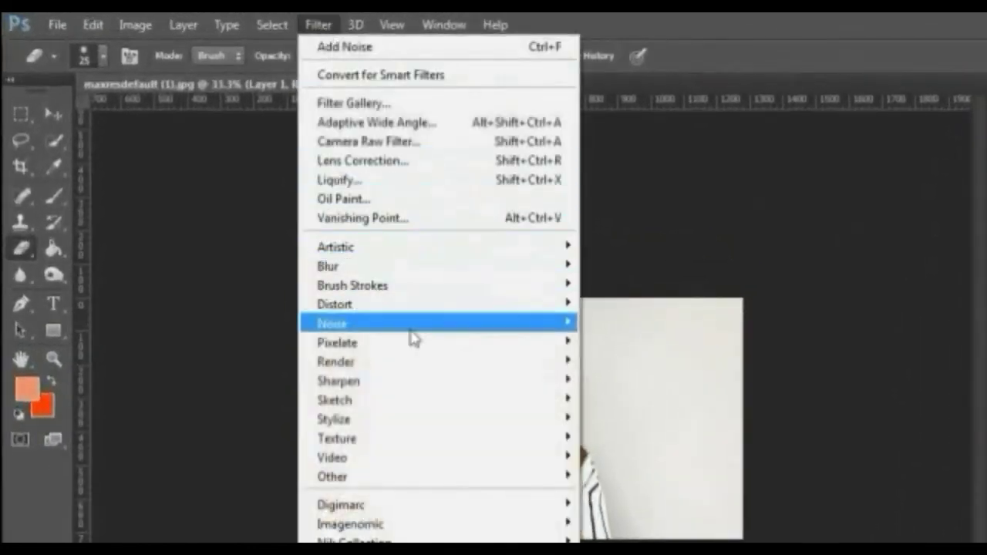
mouse_move(414, 330)
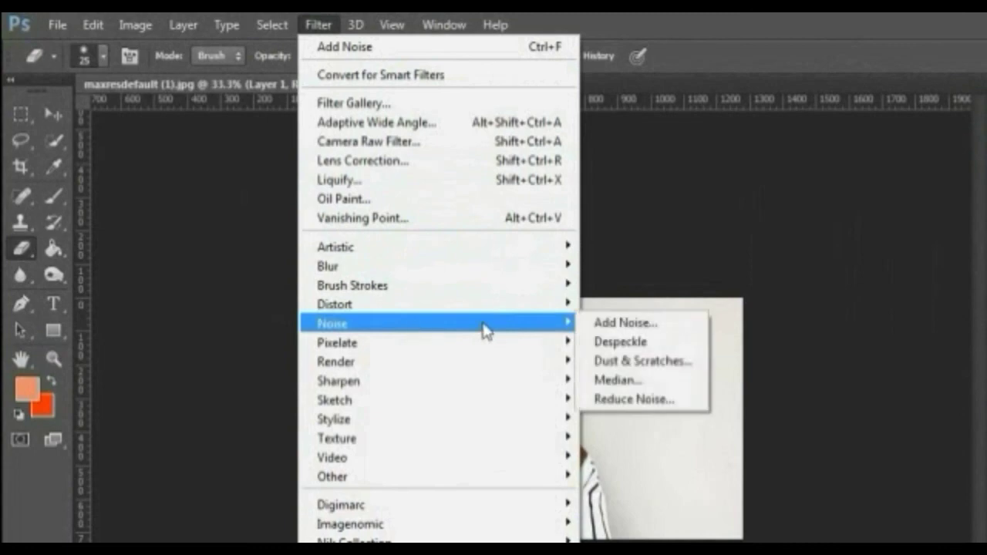
left_click(628, 324)
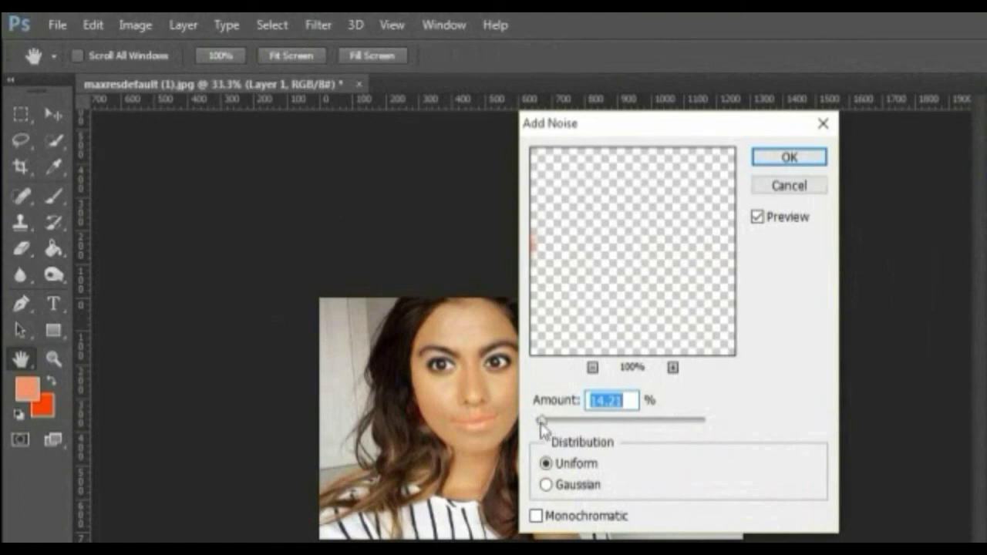
left_click_drag(540, 424, 554, 423)
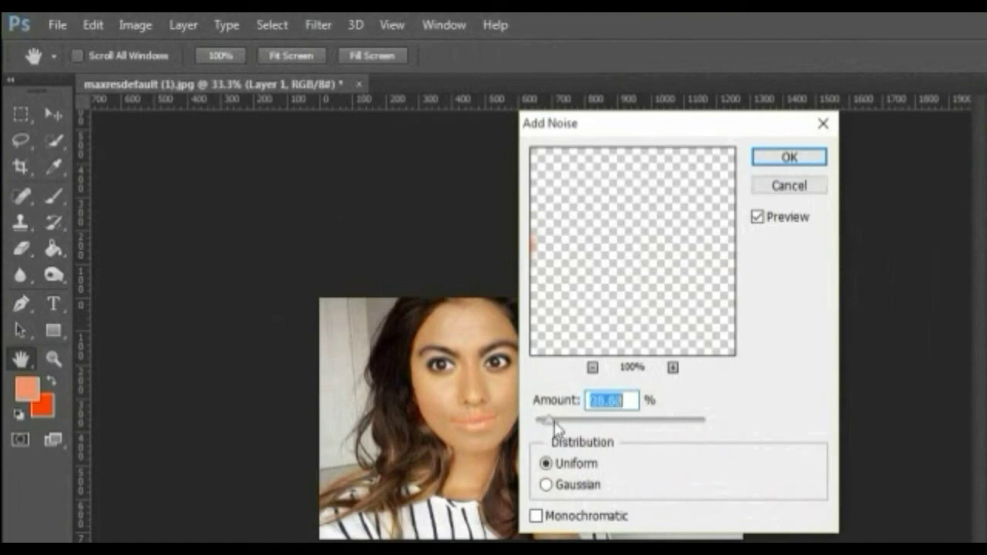
left_click(788, 158)
key("e")
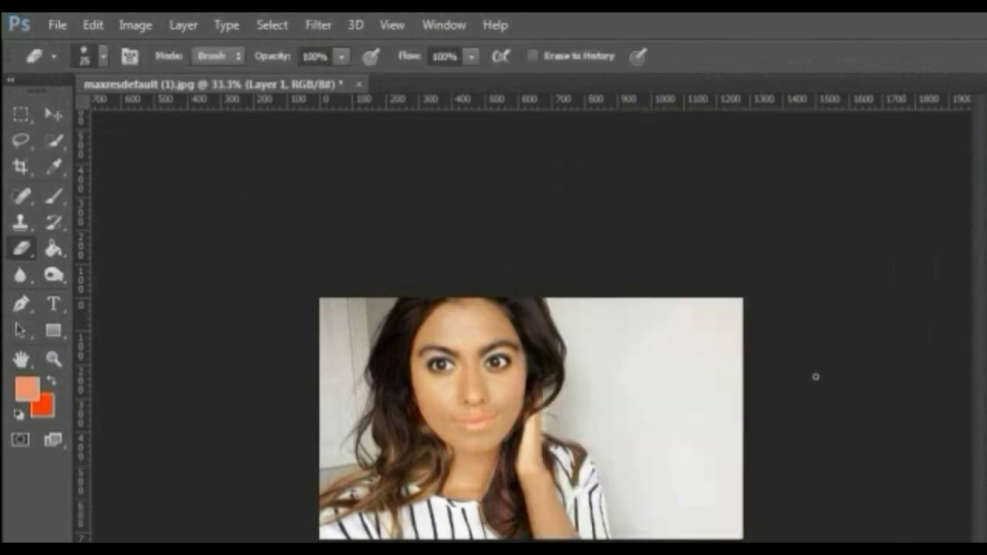
left_click(657, 430, "ctrl")
left_click(657, 430, "ctrl")
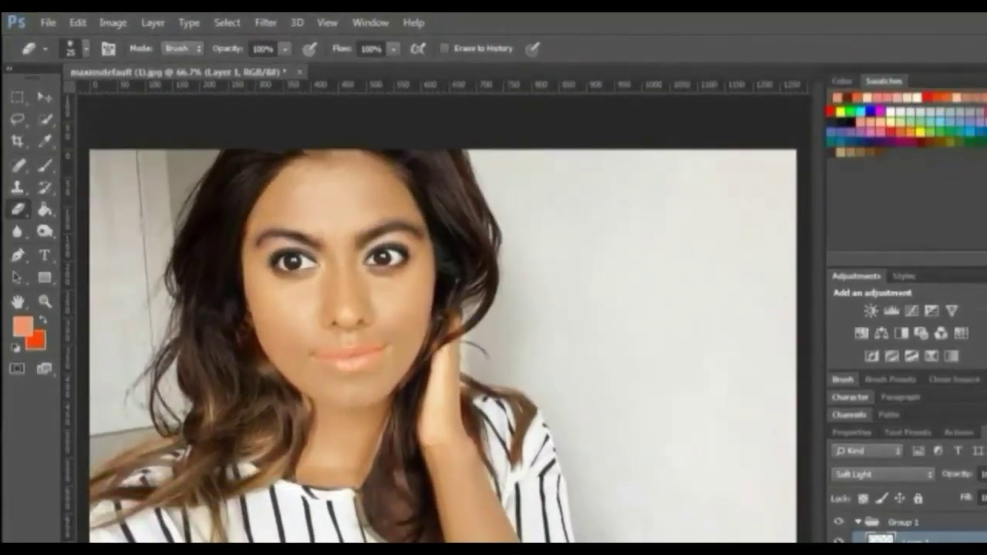